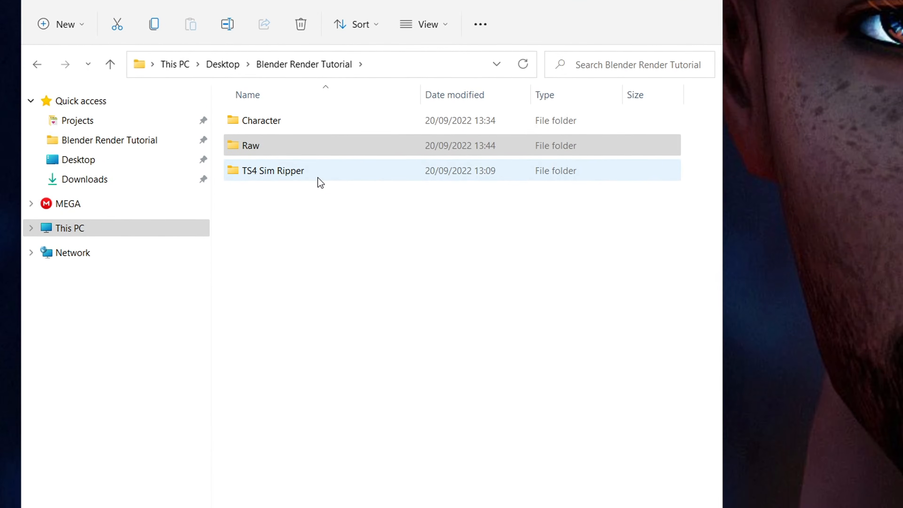
Launch TS4SimRipper.exe from the TS4 Sim Ripper folder and load the save game Slot_00000004.save
click(171, 238)
double_click(319, 137)
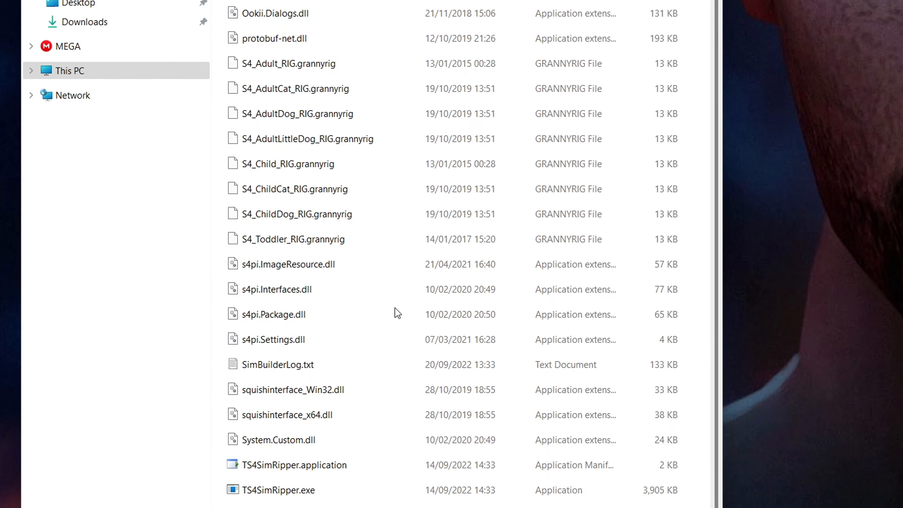
double_click(299, 451)
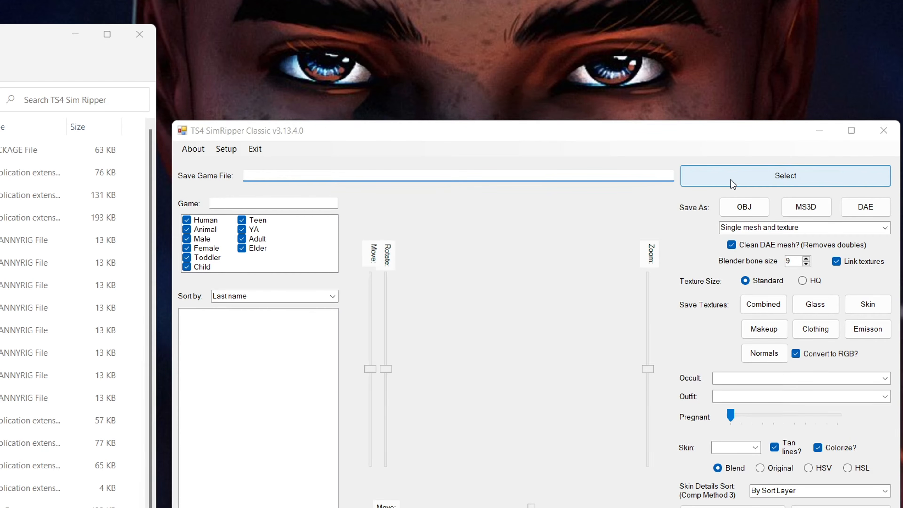
click(631, 227)
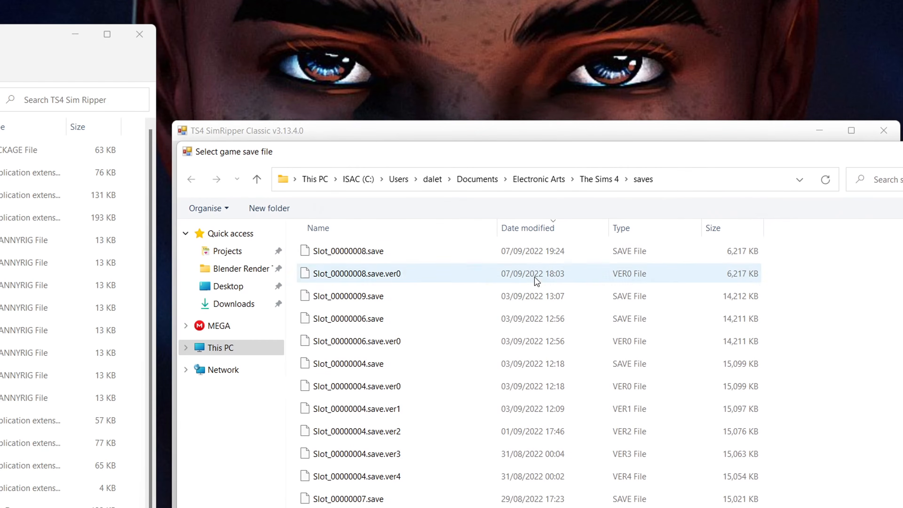
double_click(362, 364)
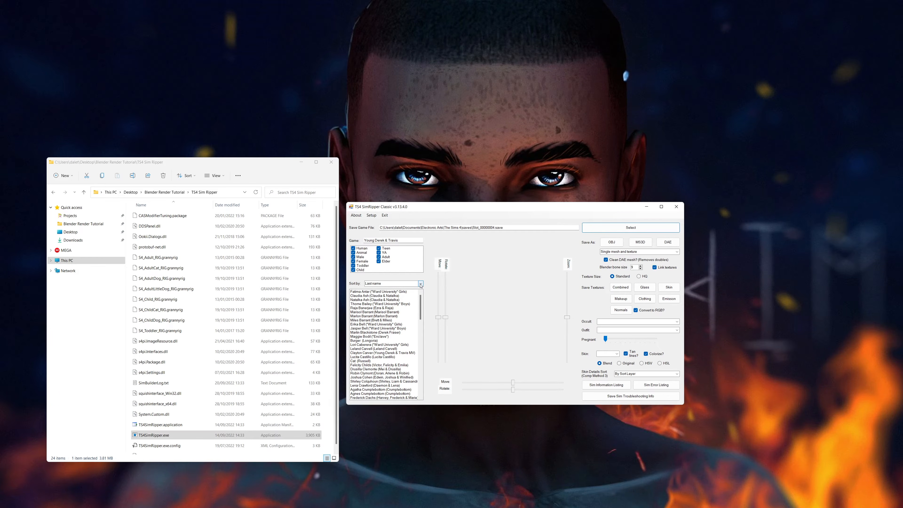
Sort the Sim list by first name and select the Derek Fraser Sim
click(420, 284)
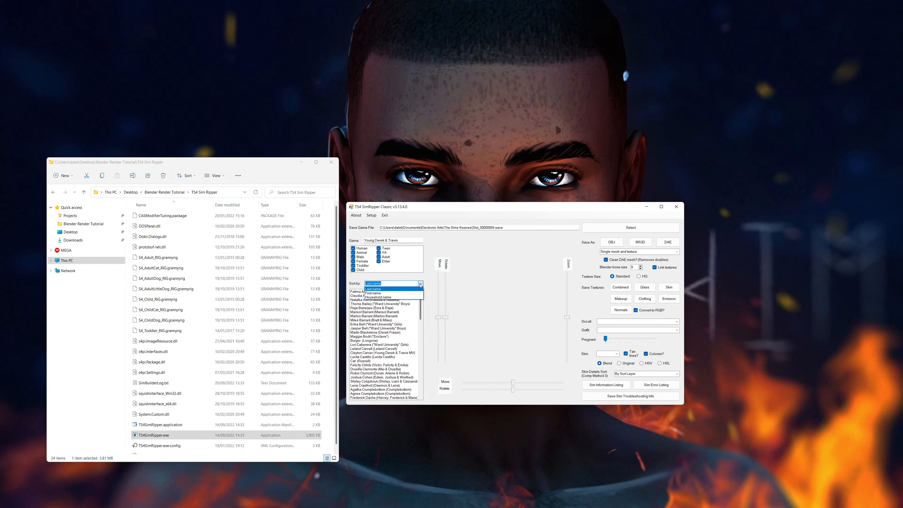
click(379, 293)
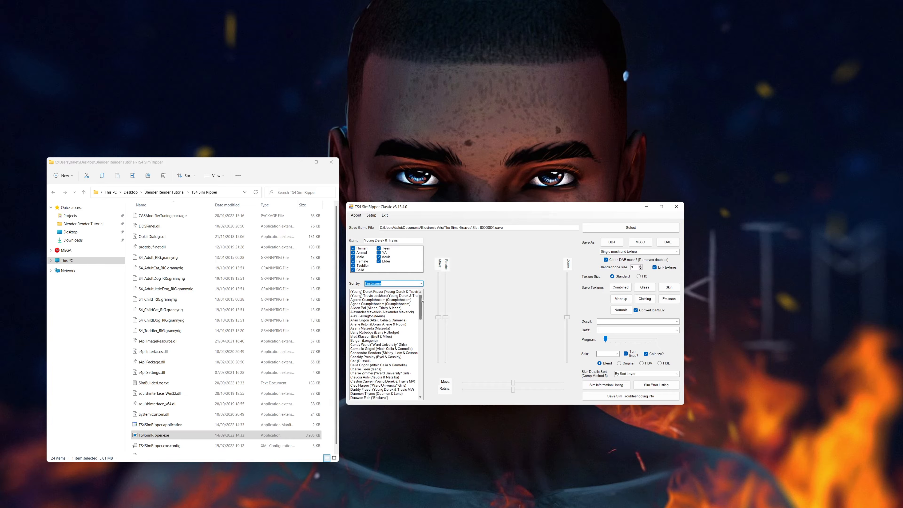
drag(422, 299, 421, 309)
click(360, 365)
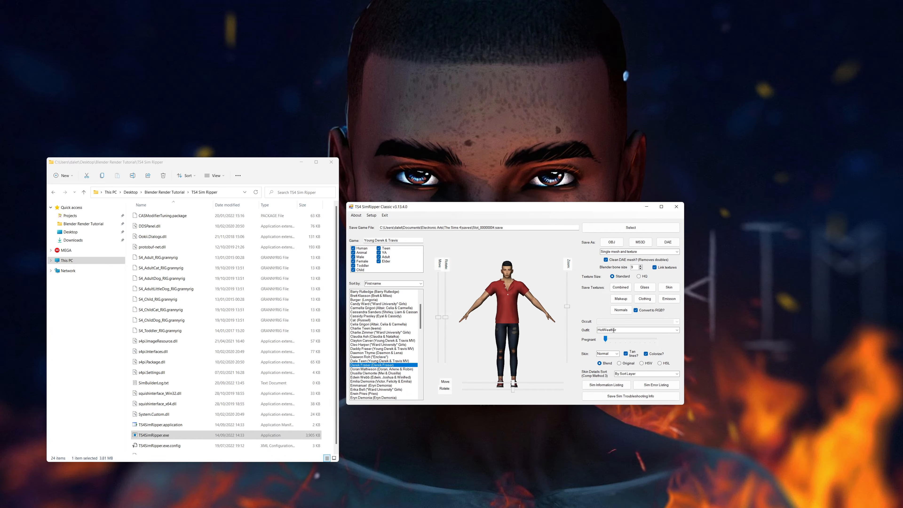
Export the selected Sim as the Collada file DerekFraser.dae in the Character folder, using a single mesh and texture
click(676, 330)
click(675, 330)
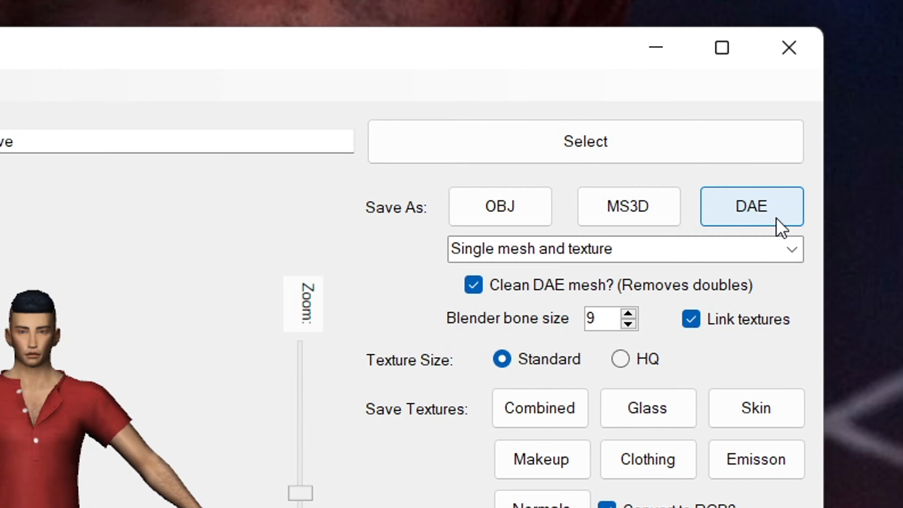
click(777, 223)
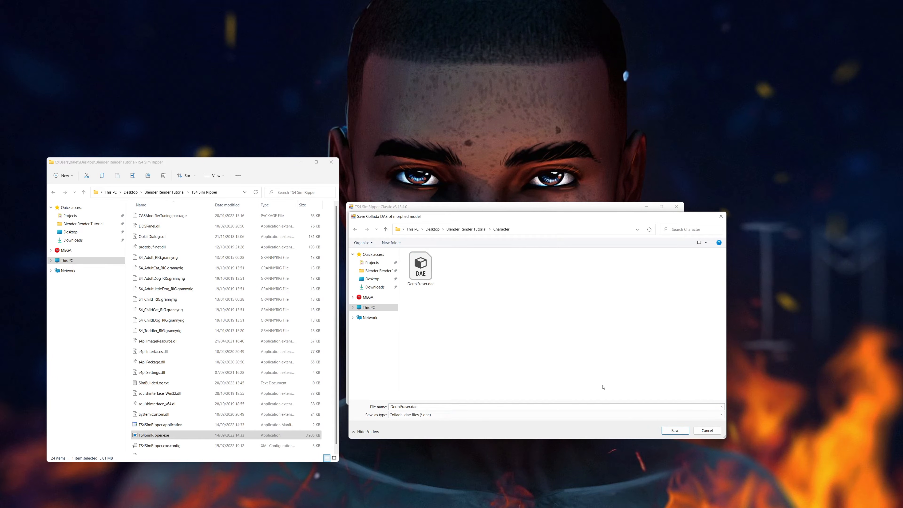
key(Return)
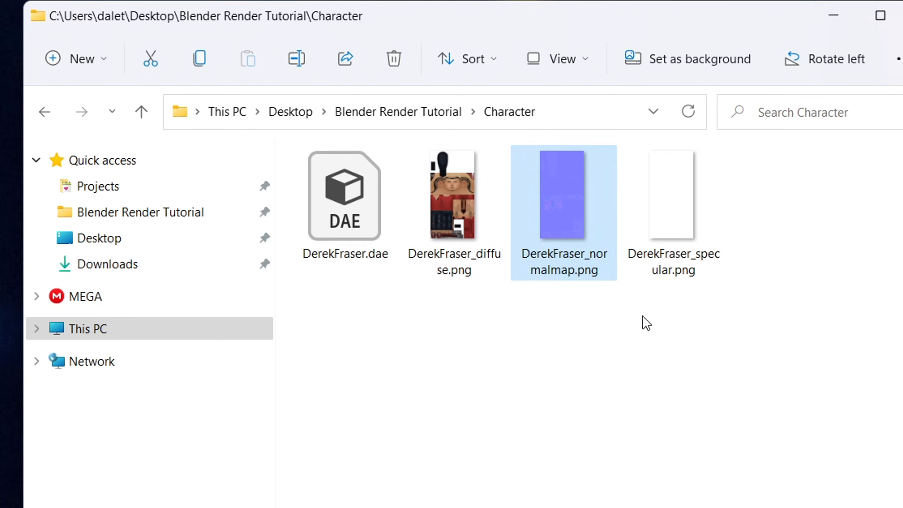
Copy the full path of the Character folder that holds the exported model and textures
drag(645, 323, 691, 355)
click(578, 112)
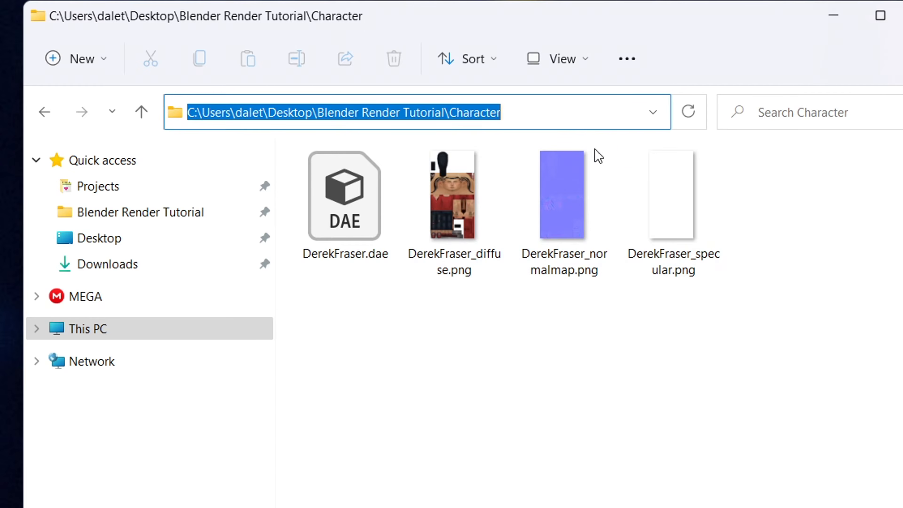
click(214, 324)
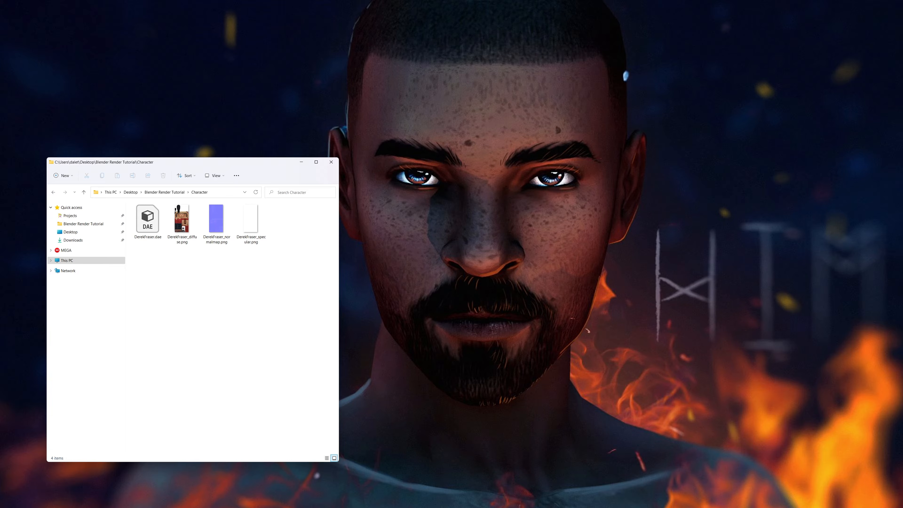
Switch to Blender and dismiss its splash screen to reach the empty scene
click(523, 504)
click(688, 271)
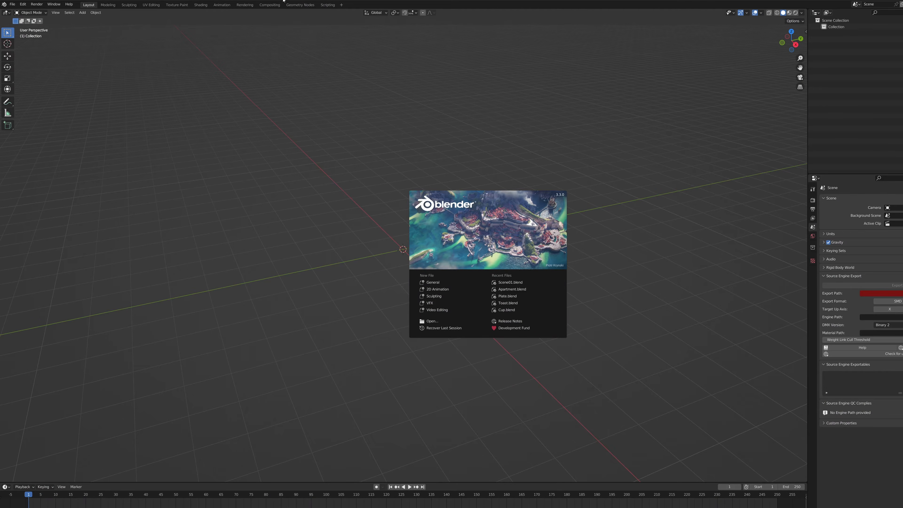
click(417, 244)
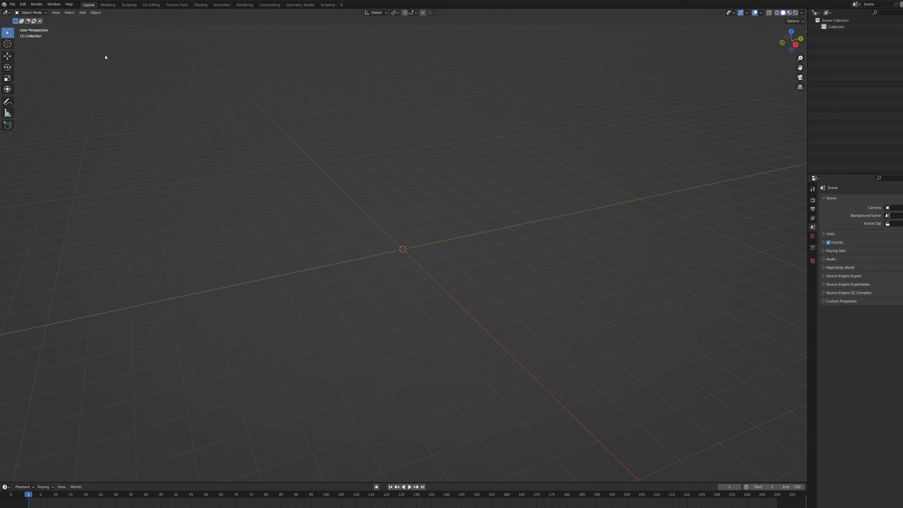
Import the Collada model DerekFraser.dae from the Character folder, leaving all import and armature options off
click(12, 4)
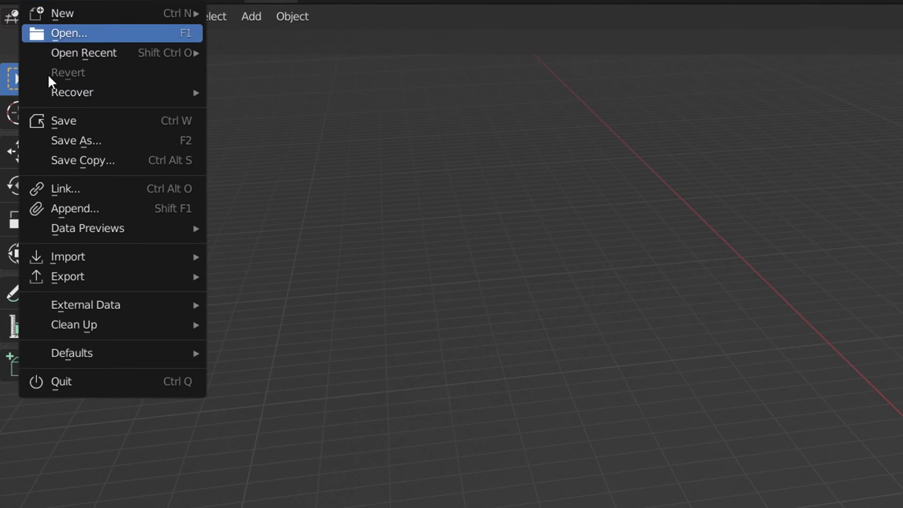
mouse_move(39, 93)
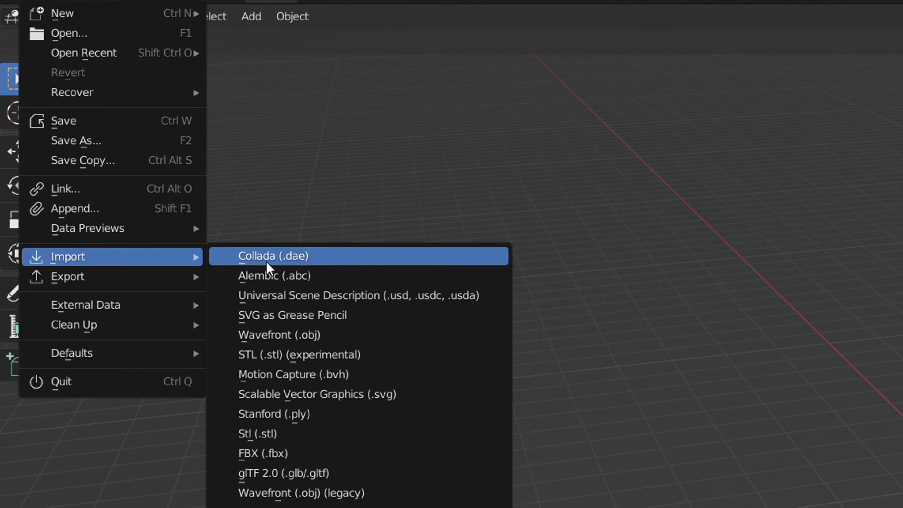
click(267, 264)
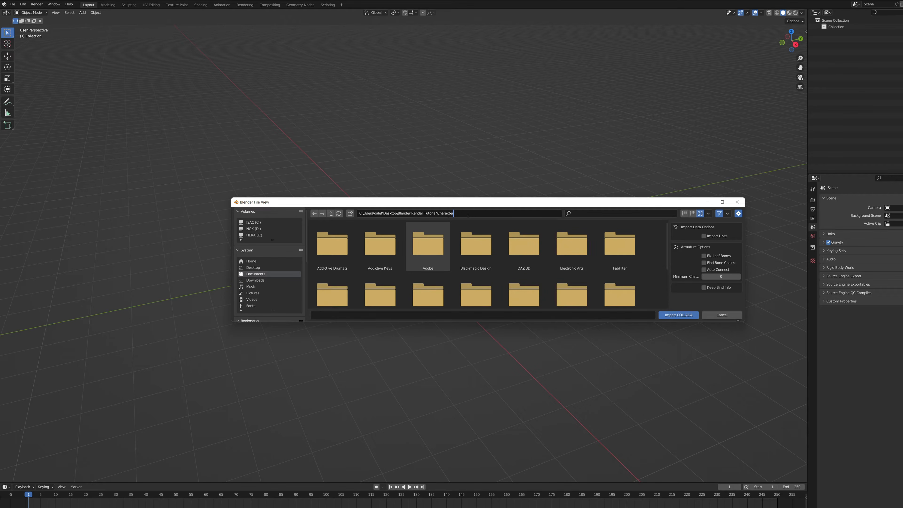
key(Return)
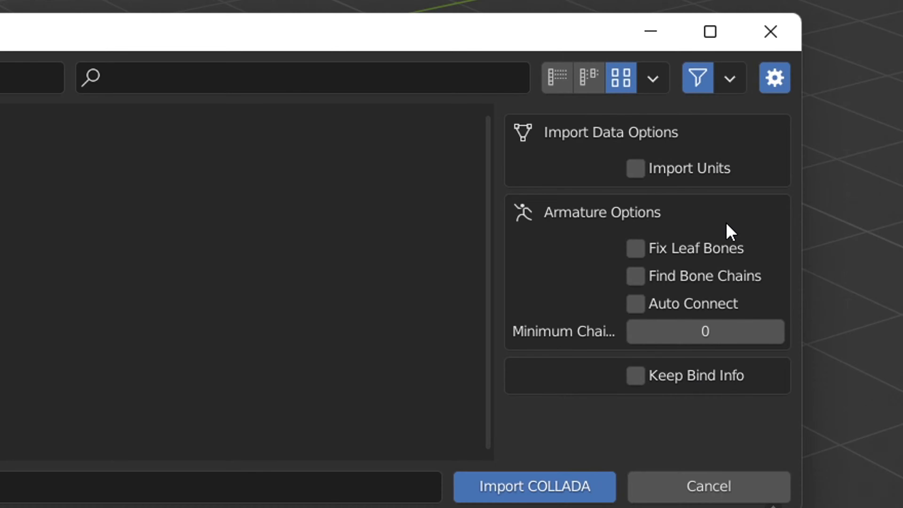
click(507, 484)
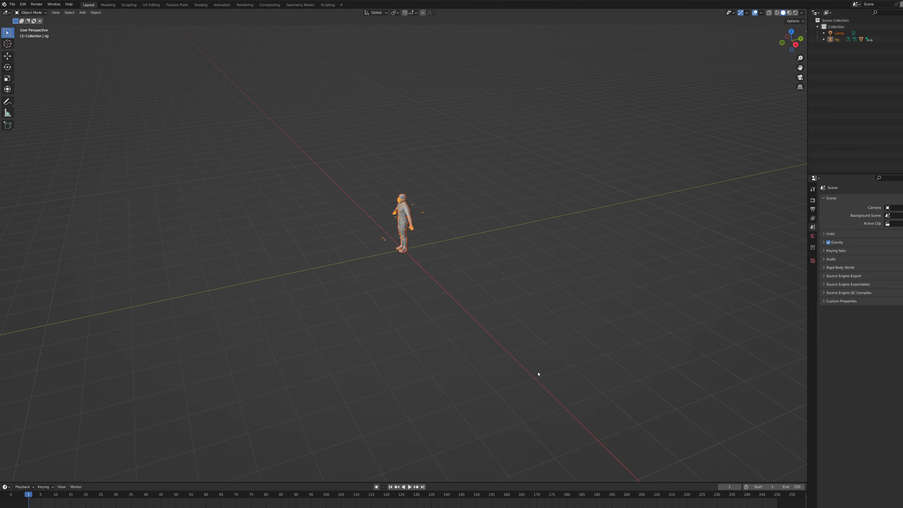
Split the 3D viewport vertically and change the new area to the Shader Editor
right_click(506, 481)
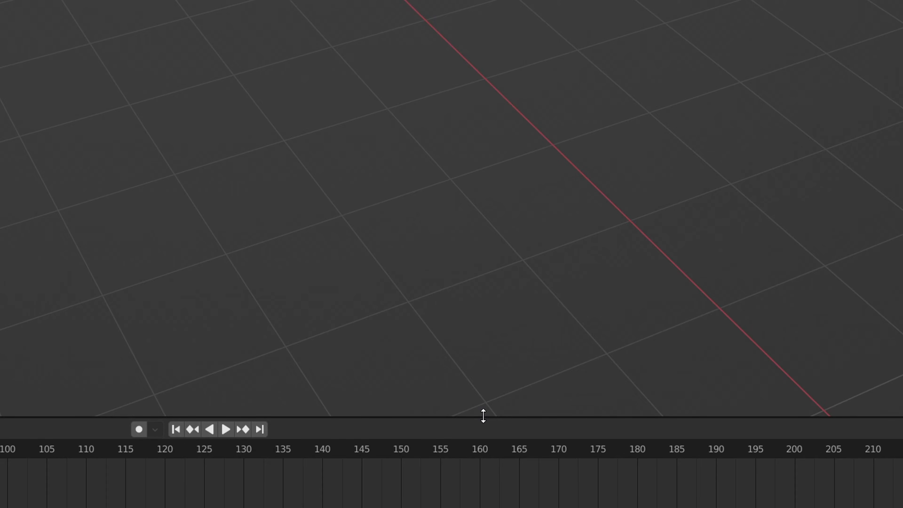
right_click(483, 416)
click(475, 416)
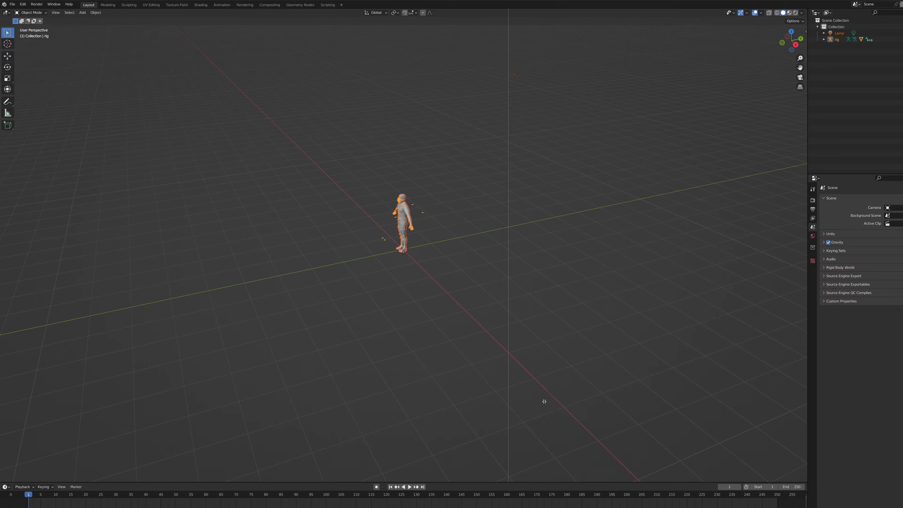
click(510, 283)
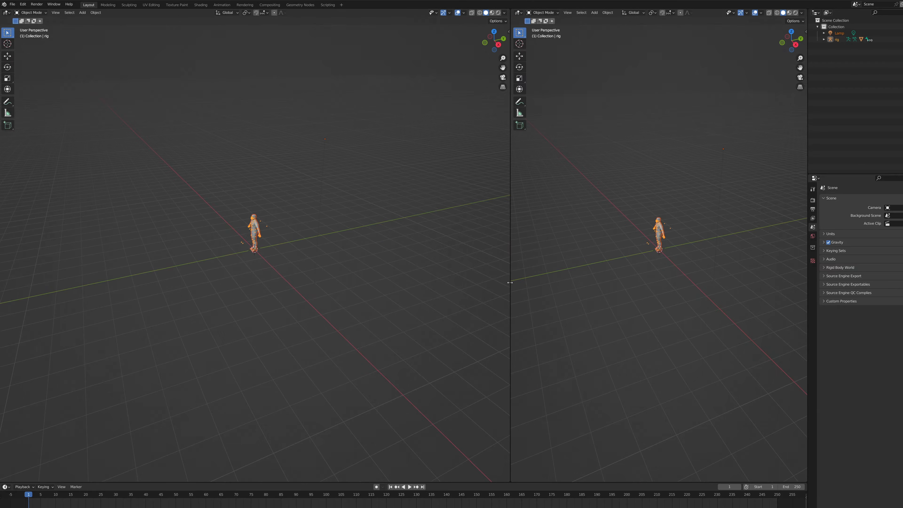
click(522, 15)
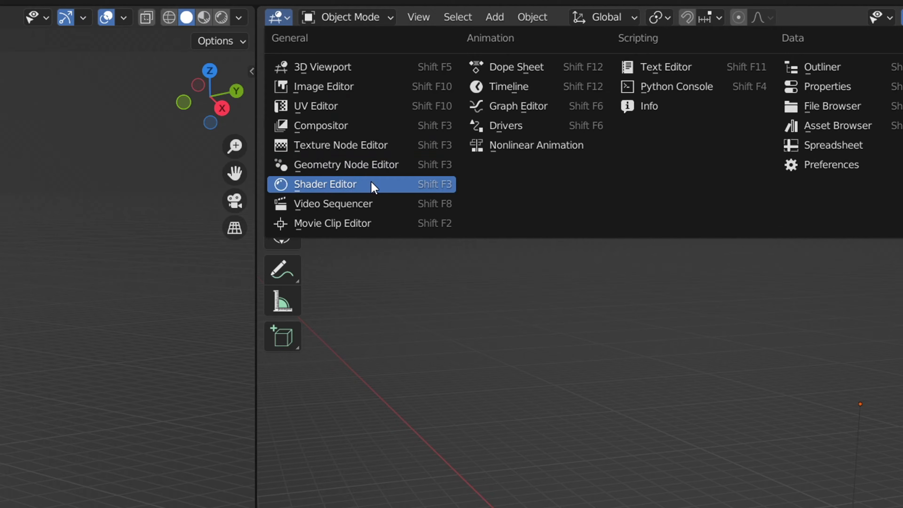
click(373, 186)
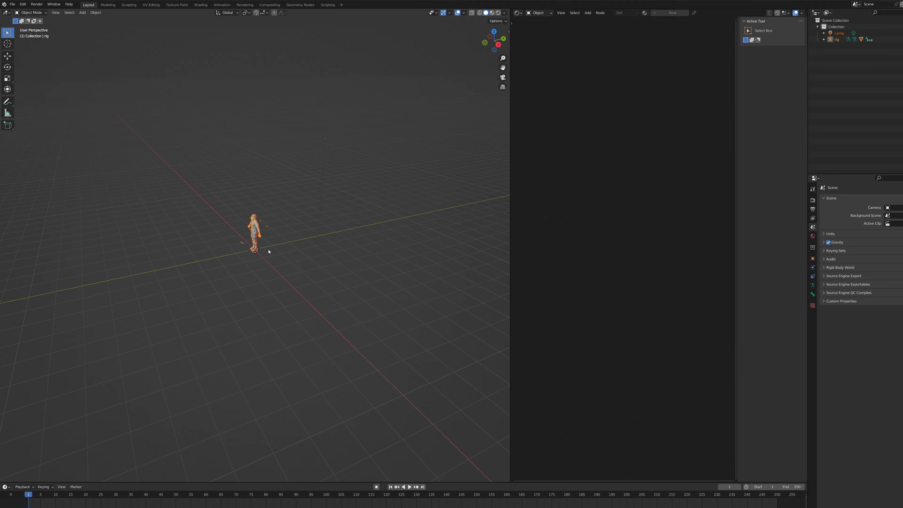
Delete the imported Lamp from the Collection
middle_drag(282, 265, 314, 262)
scroll(306, 262, up, 6)
scroll(307, 262, down, 5)
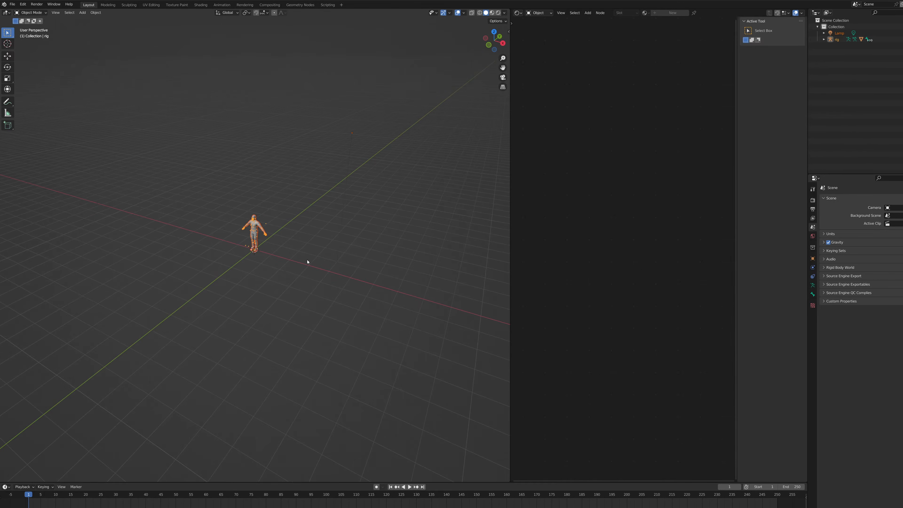
mouse_move(317, 252)
shift+middle_down()
mouse_move(369, 269)
mouse_move(308, 276)
mouse_move(263, 224)
mouse_move(348, 204)
mouse_move(413, 264)
mouse_move(319, 265)
shift+middle_up()
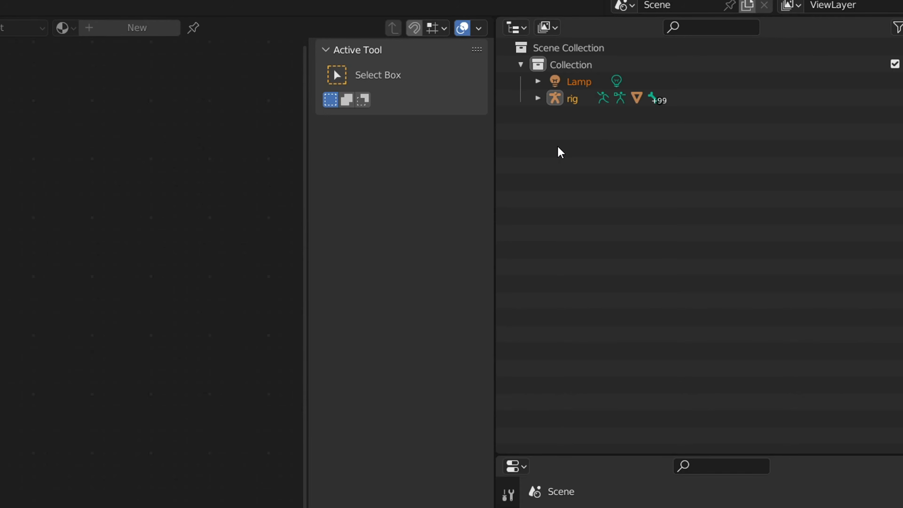
click(581, 50)
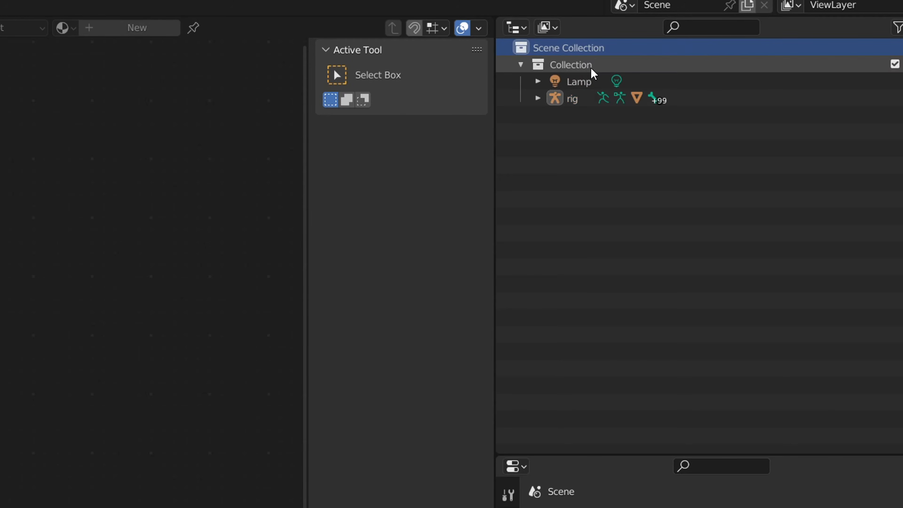
click(572, 86)
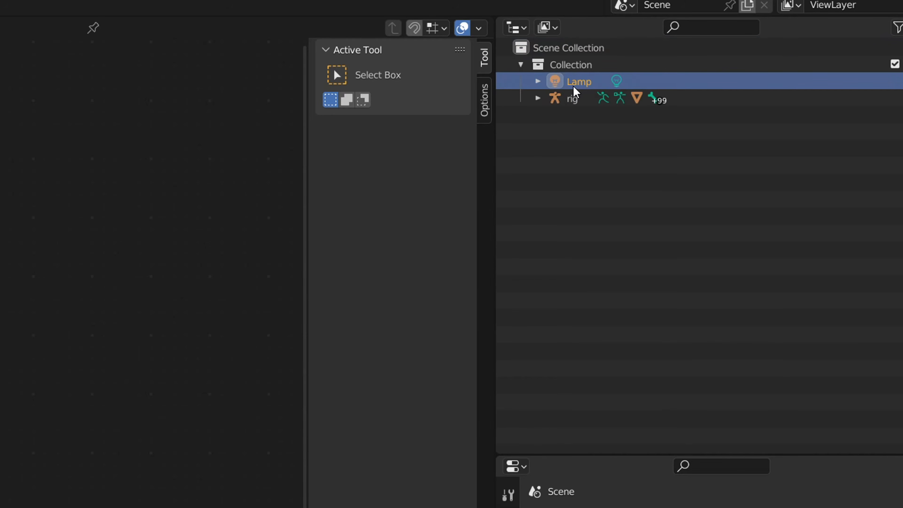
key(Delete)
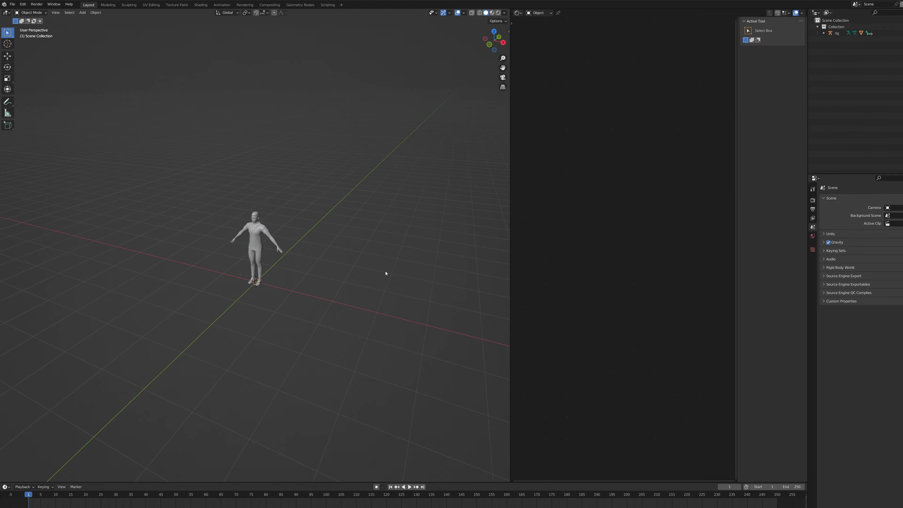
Set the 3D viewport shading to Material Preview to show the character's textures
scroll(385, 273, up, 8)
middle_drag(385, 273, 331, 240)
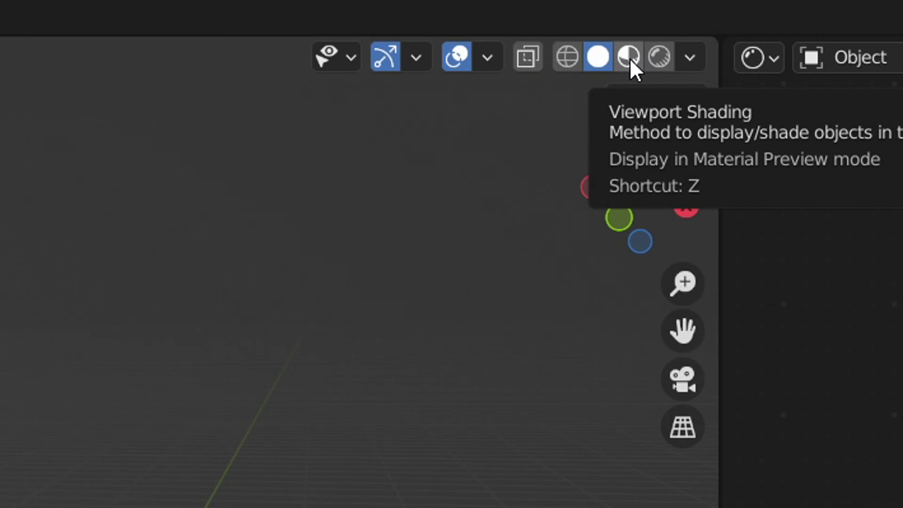
click(629, 57)
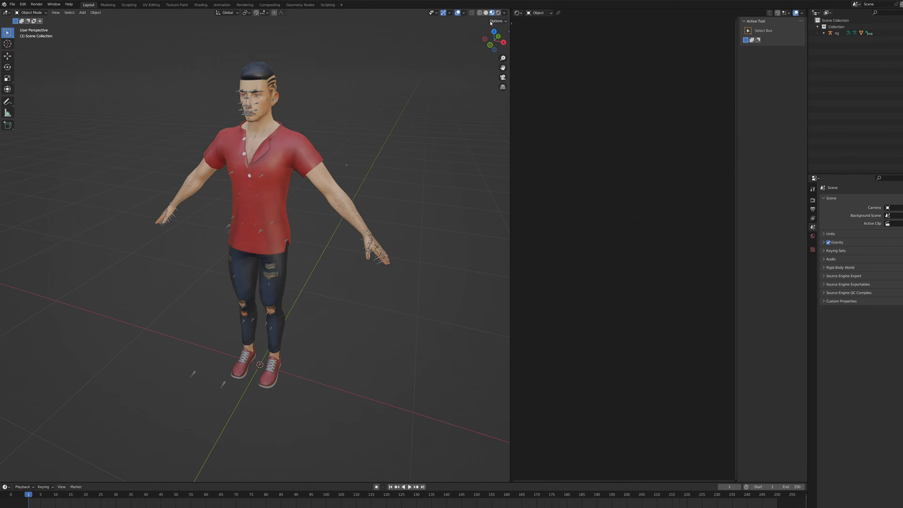
middle_drag(244, 227, 283, 230)
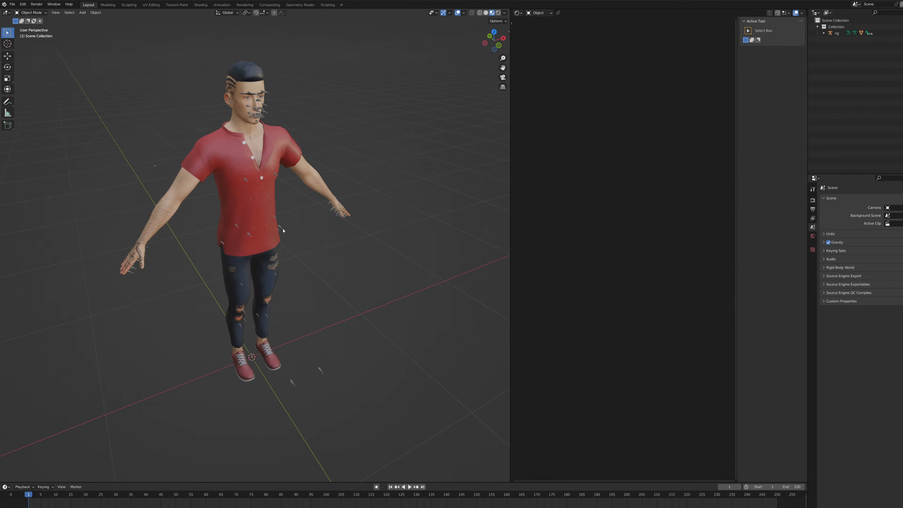
Select the character mesh and connect the Specular image texture's Color output to the shader's Specular input
click(294, 167)
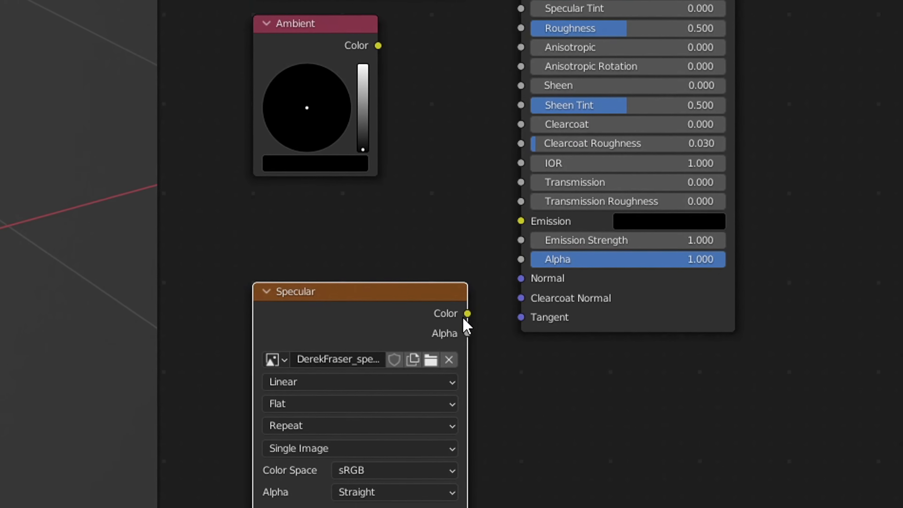
drag(463, 328, 502, 9)
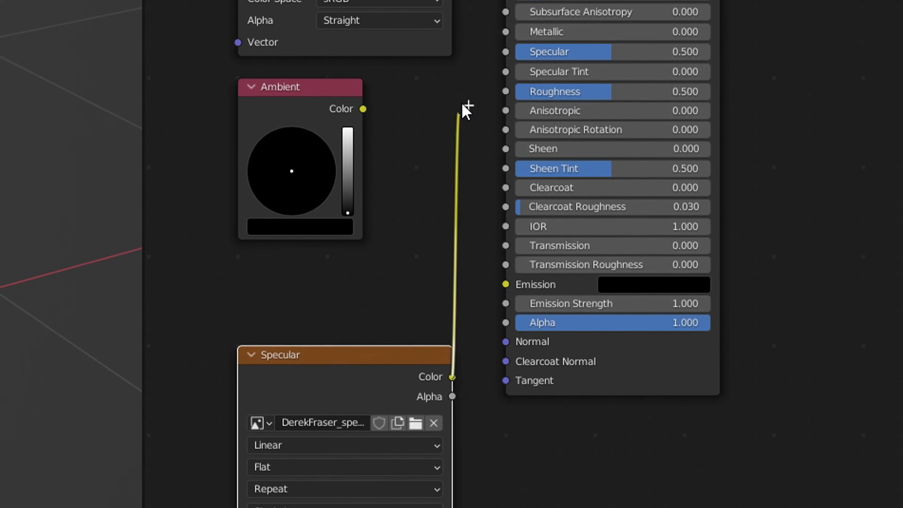
drag(490, 77, 501, 68)
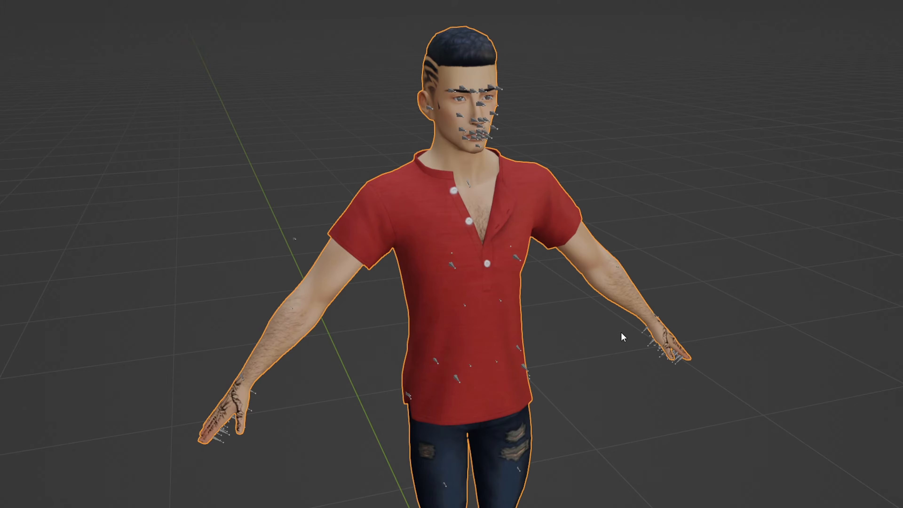
Connect the Base Color image texture's Alpha output to the Principled BSDF's Alpha input
middle_drag(299, 258, 272, 252)
middle_drag(507, 412, 644, 423)
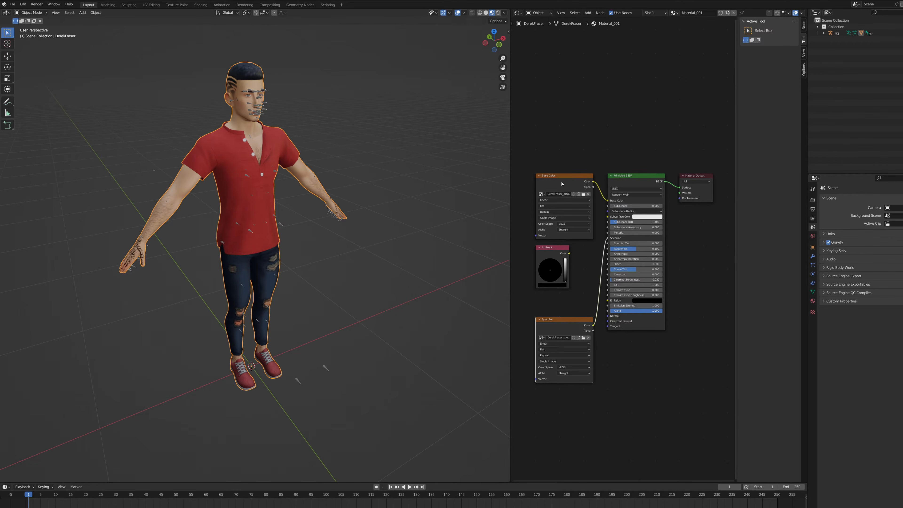
click(562, 180)
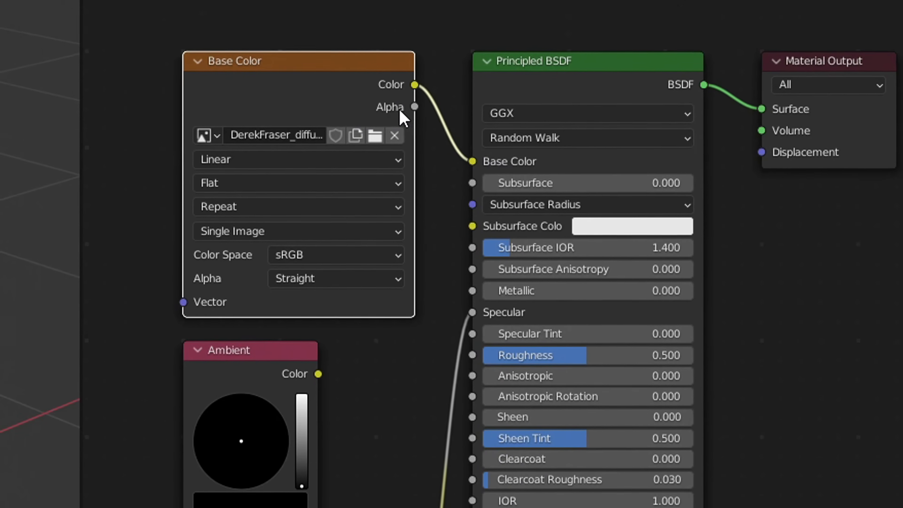
drag(593, 187, 595, 234)
drag(431, 262, 606, 311)
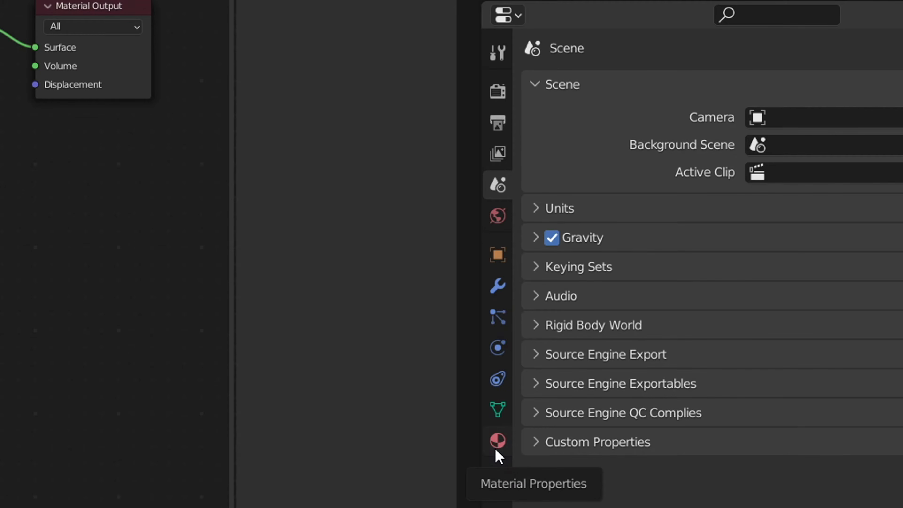
Set the character material's Blend Mode and Shadow Mode to Alpha Hashed
click(497, 441)
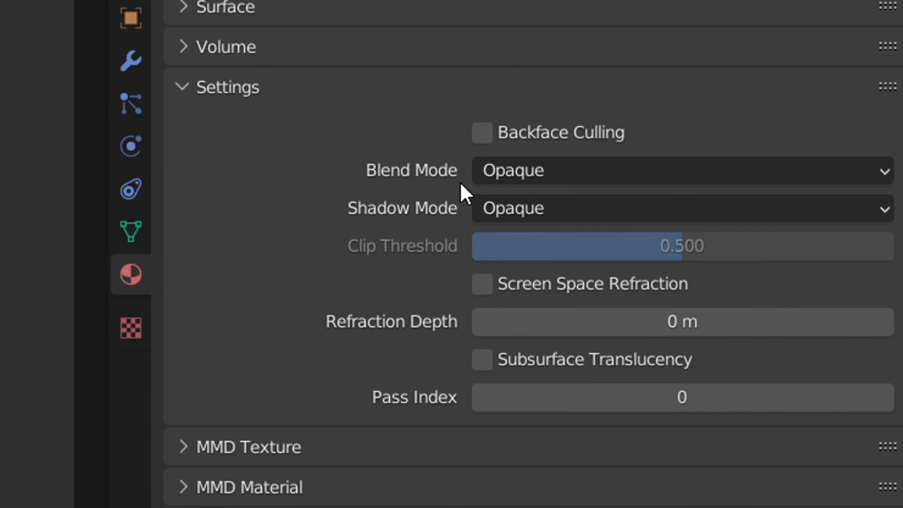
click(554, 175)
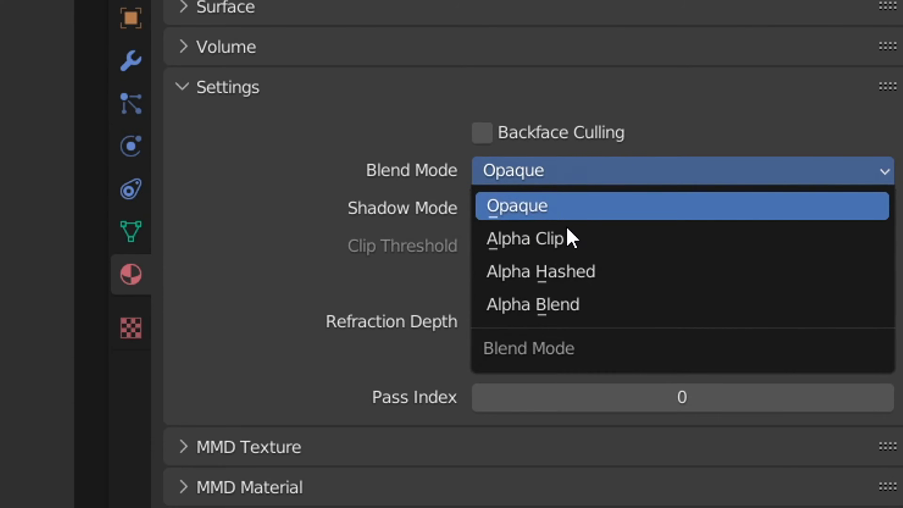
click(574, 279)
click(523, 209)
click(549, 341)
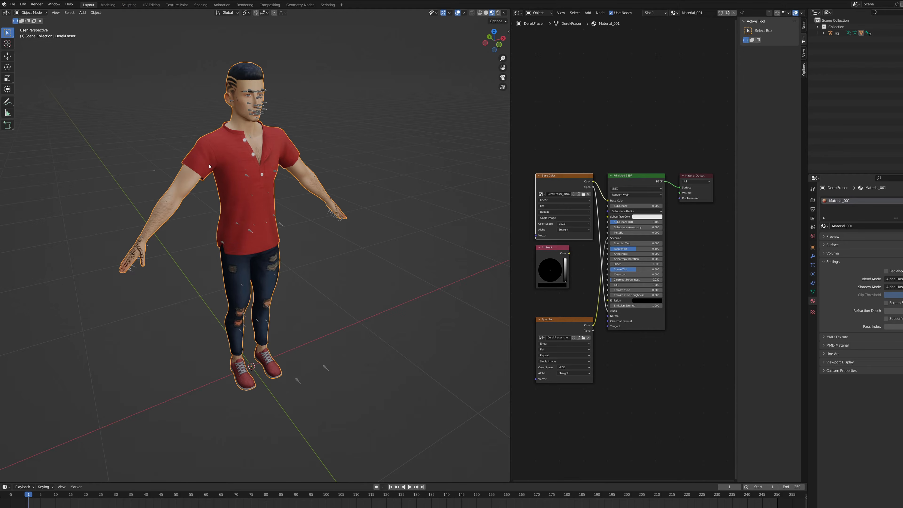
Set the Principled BSDF's Subsurface IOR to 1.010 and its Sheen Tint and Clearcoat Roughness to 0
middle_drag(323, 243, 343, 246)
scroll(641, 145, up, 2)
middle_drag(640, 146, 642, 127)
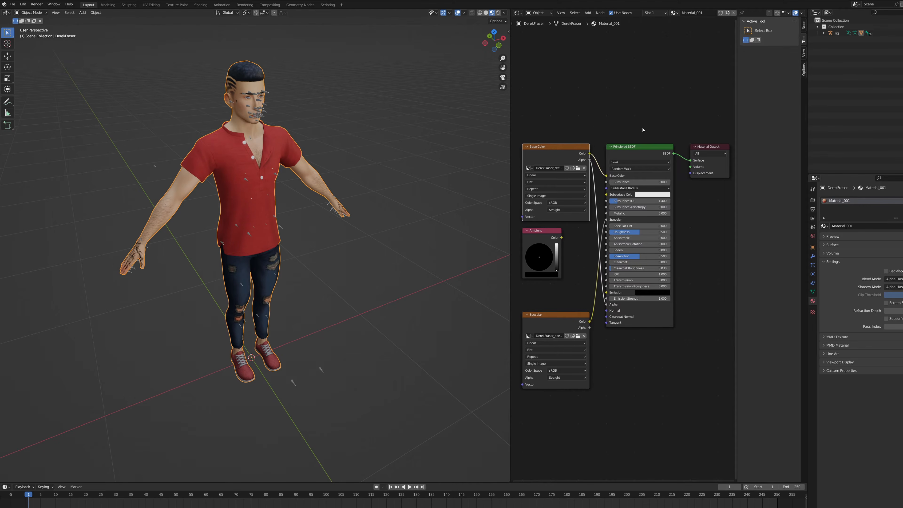
click(625, 150)
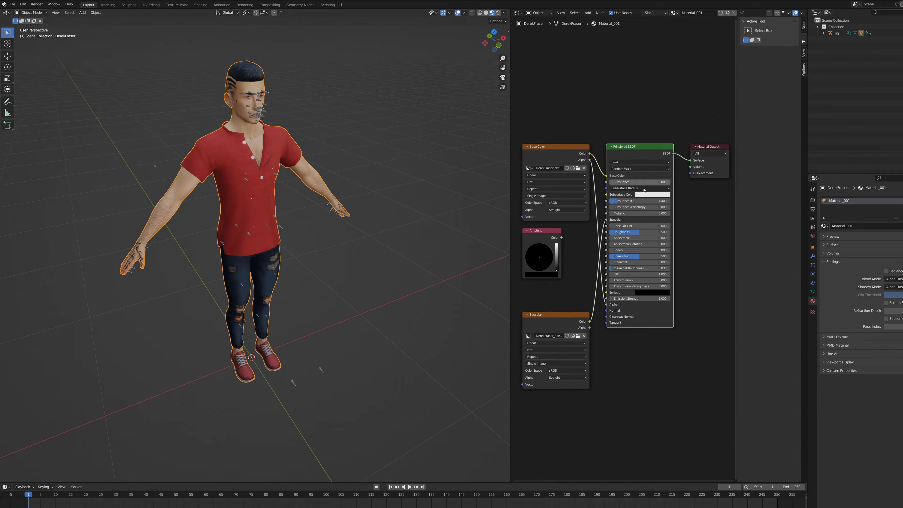
drag(619, 202, 609, 201)
drag(621, 257, 609, 256)
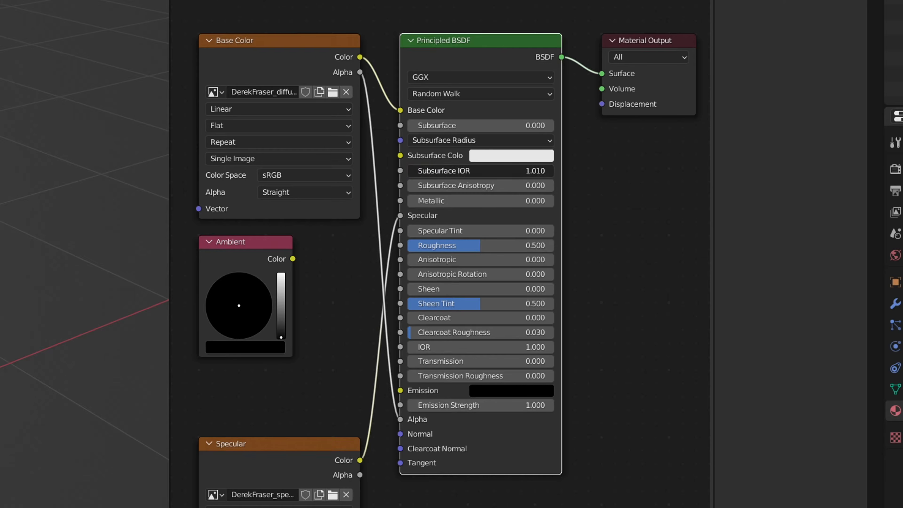
drag(414, 336, 408, 336)
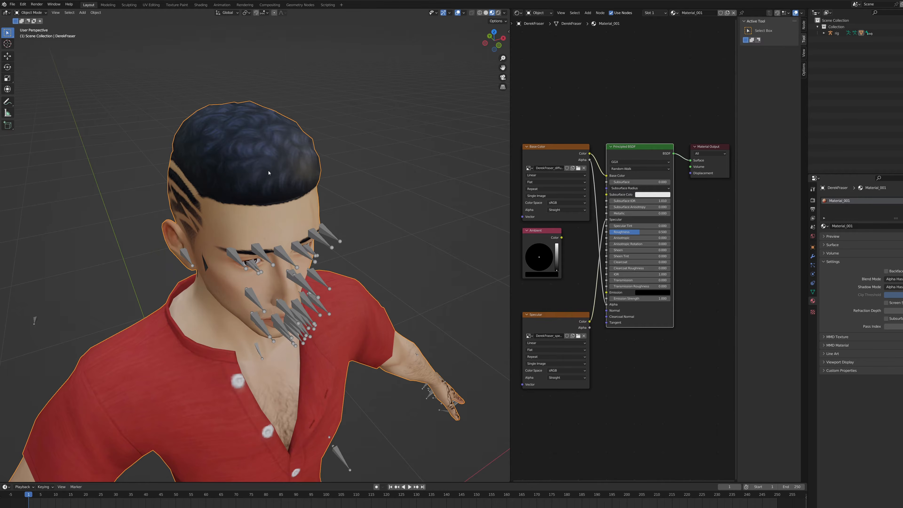
Set the Principled BSDF's Roughness to 1.000 after trying it at 0 on the character
middle_drag(268, 173, 266, 140)
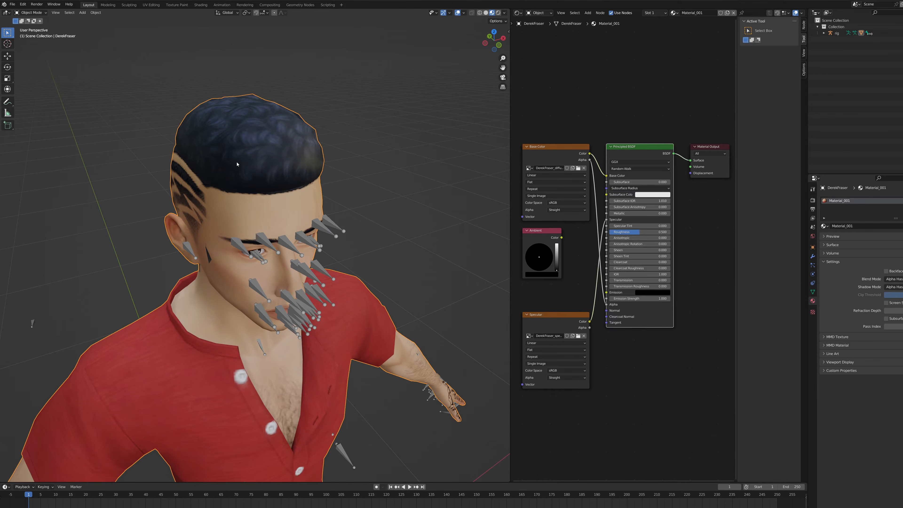
middle_drag(237, 164, 403, 89)
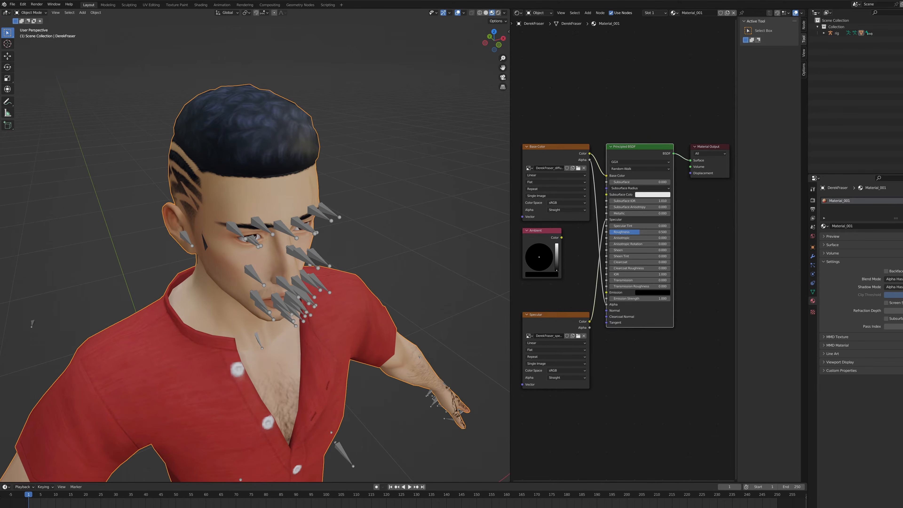
click(503, 13)
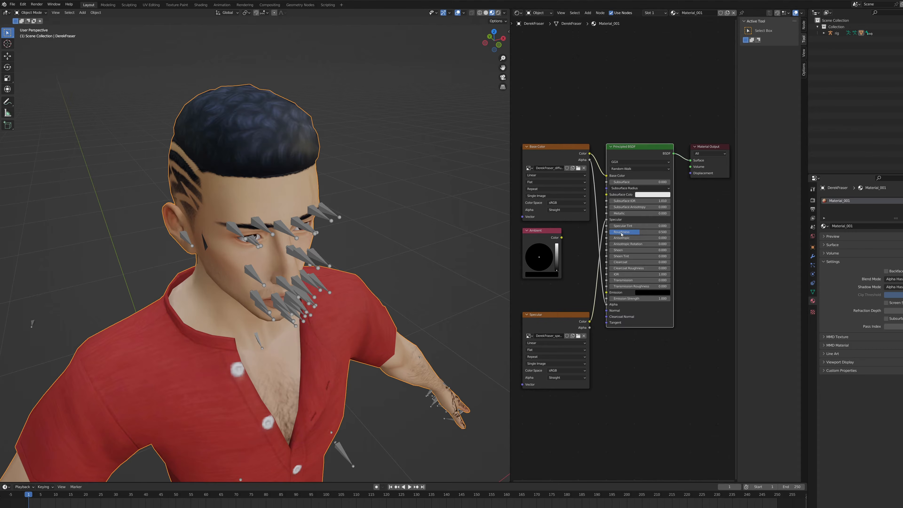
drag(621, 234, 606, 234)
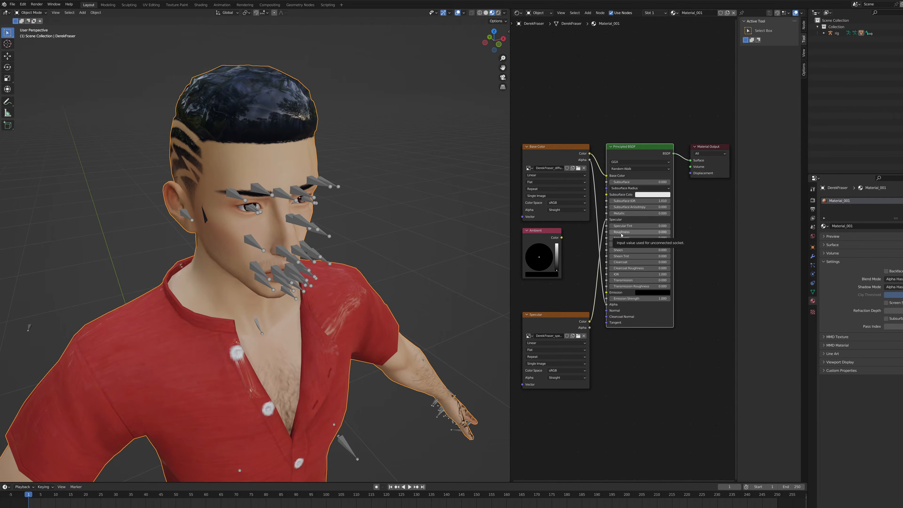
click(623, 233)
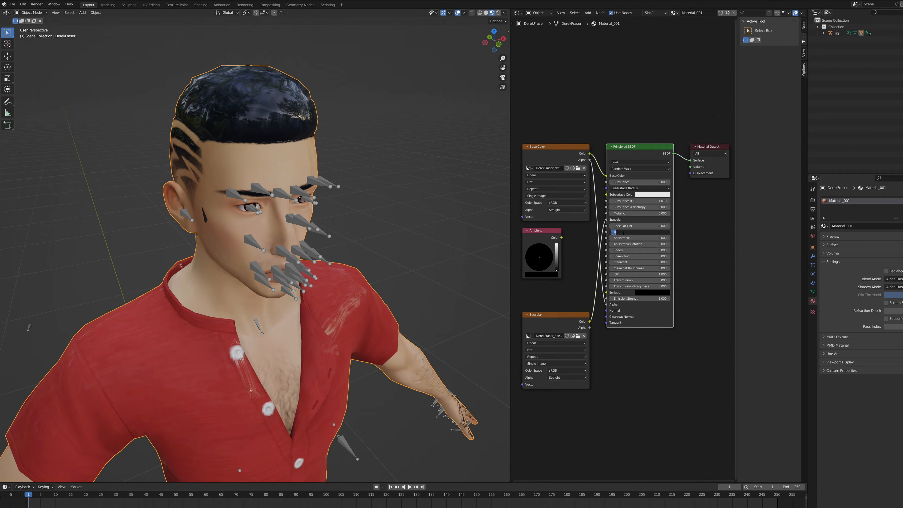
text(0.5)
key(Return)
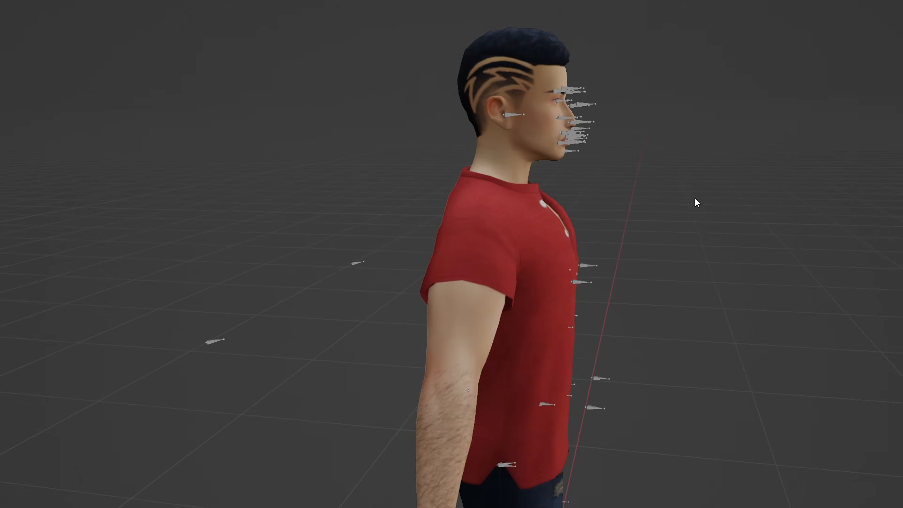
Select the character's rig and enable In Front in its armature viewport display settings
middle_drag(712, 191, 441, 189)
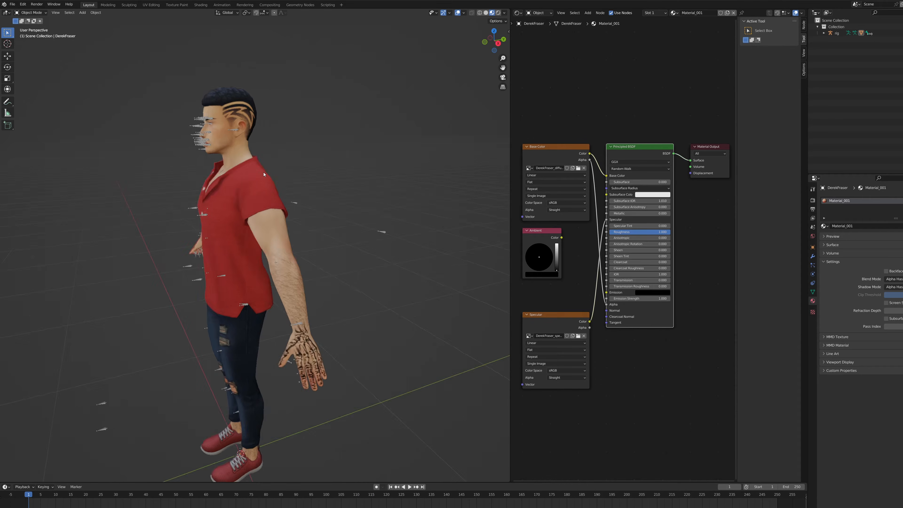
middle_drag(408, 185, 294, 177)
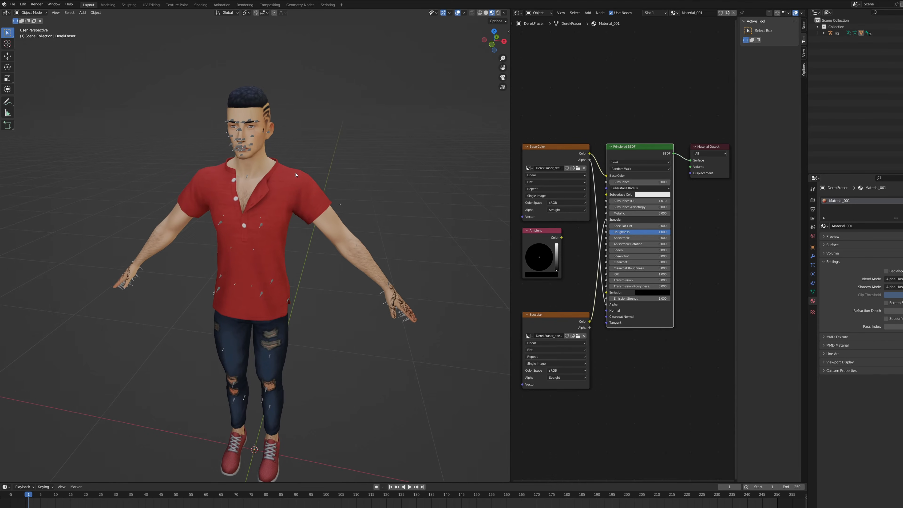
middle_drag(279, 174, 339, 183)
click(297, 143)
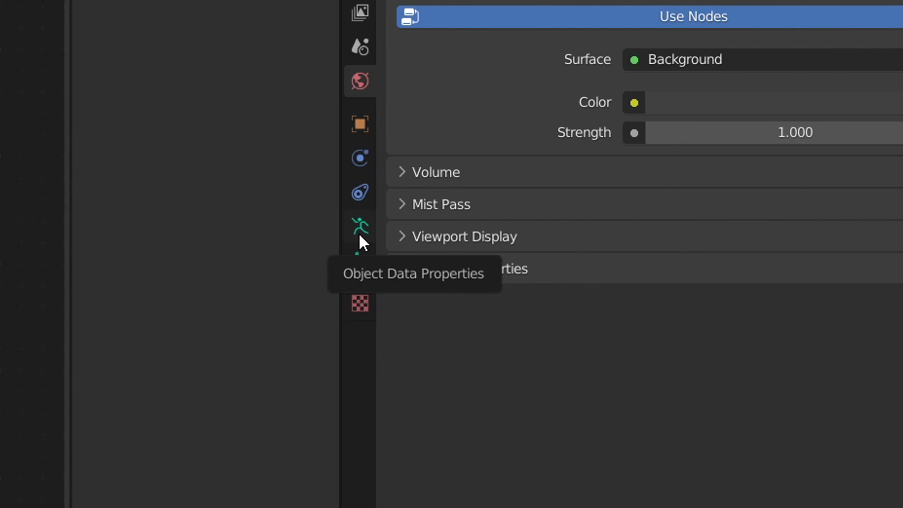
click(361, 240)
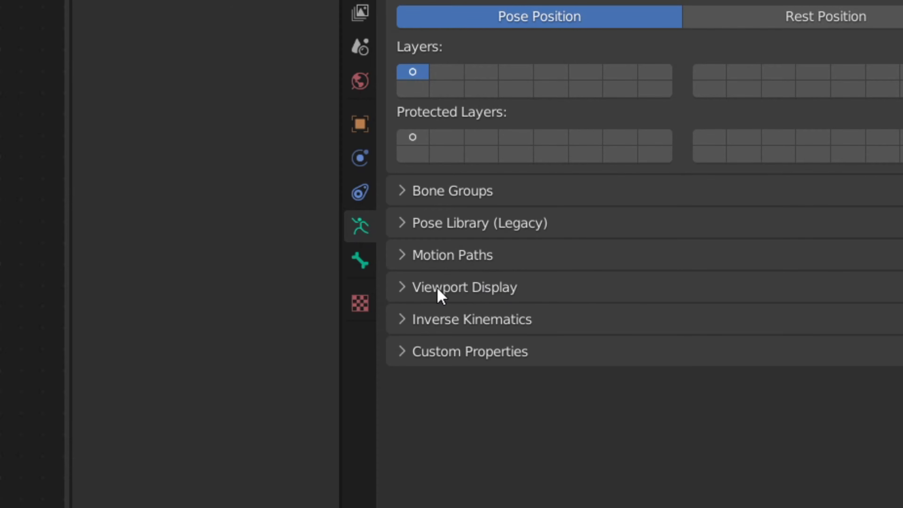
click(404, 290)
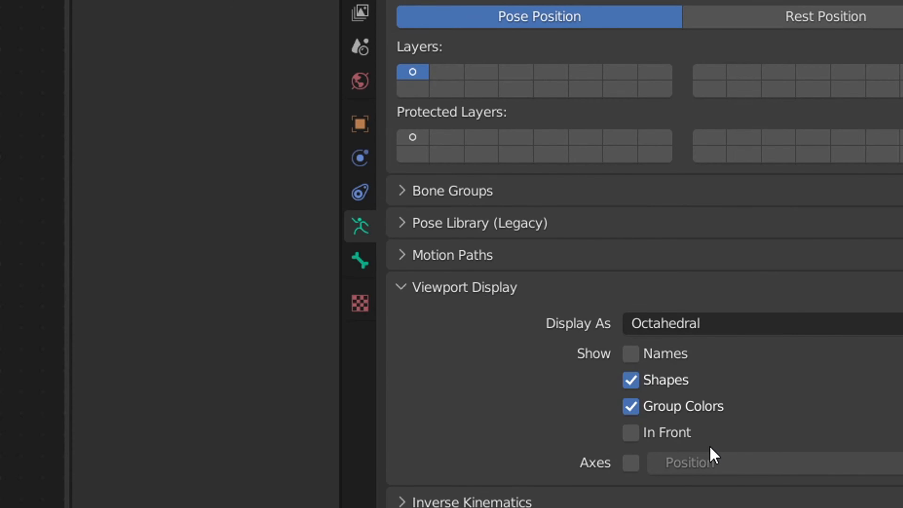
click(631, 433)
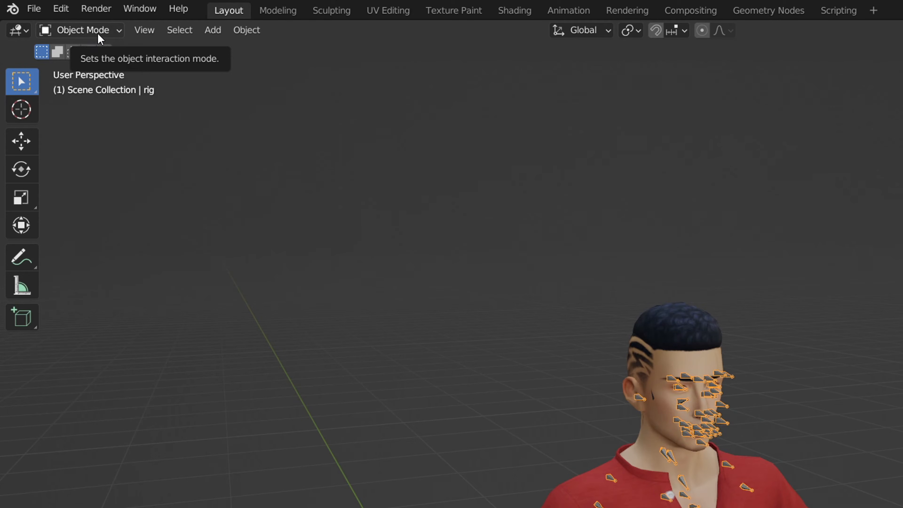
Switch the rig to Pose Mode and try the Rotate tool on the b__Spine0__ bone
click(116, 32)
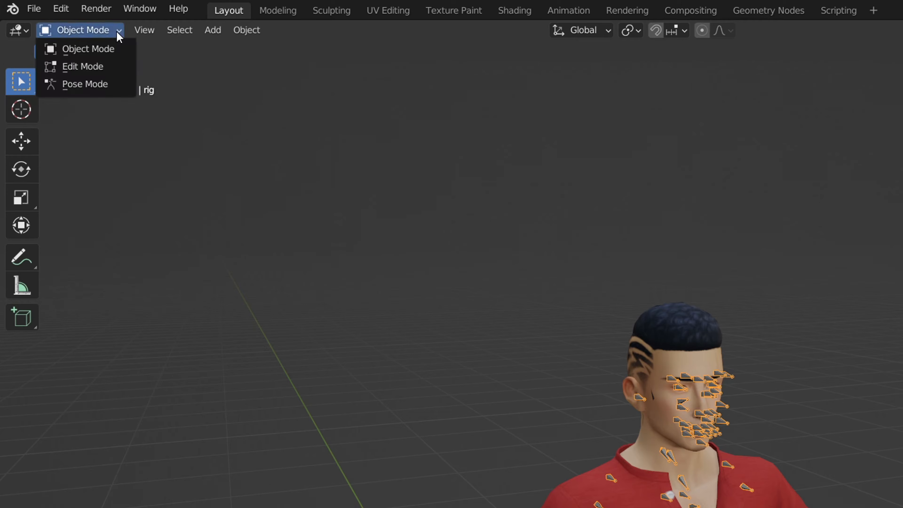
click(79, 86)
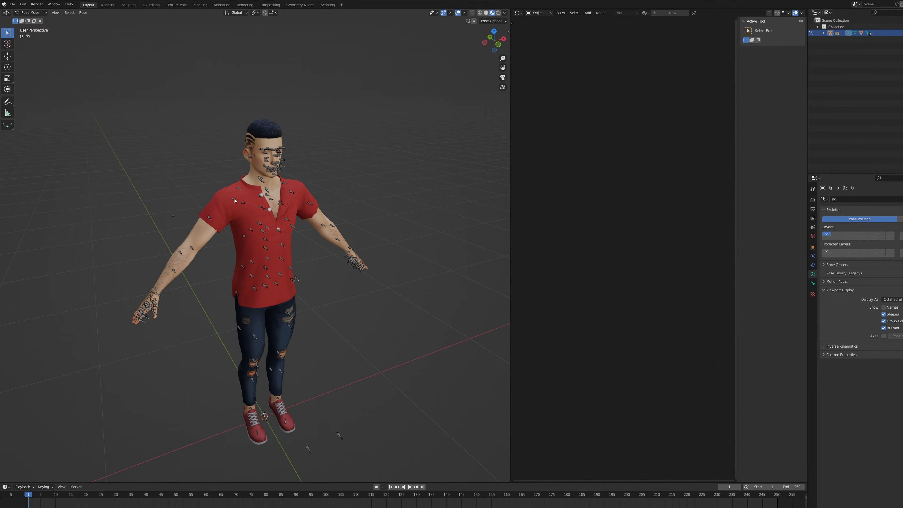
click(234, 200)
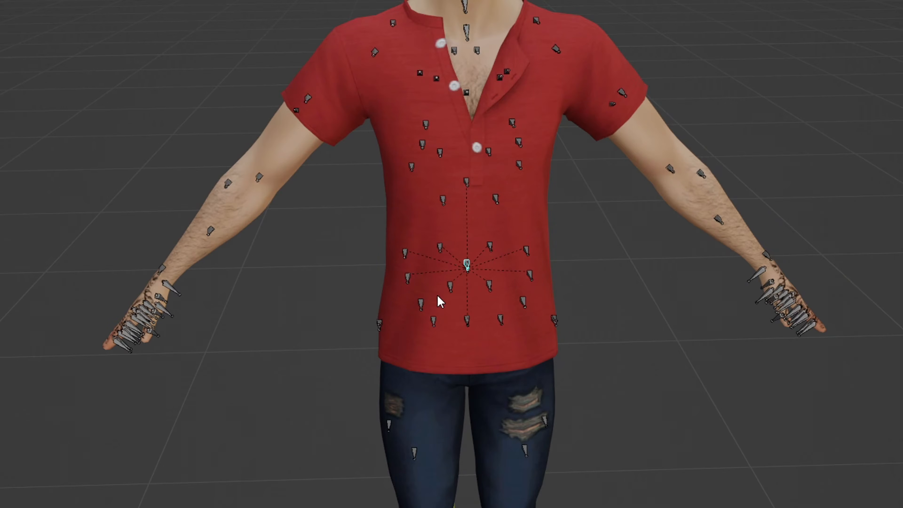
click(468, 264)
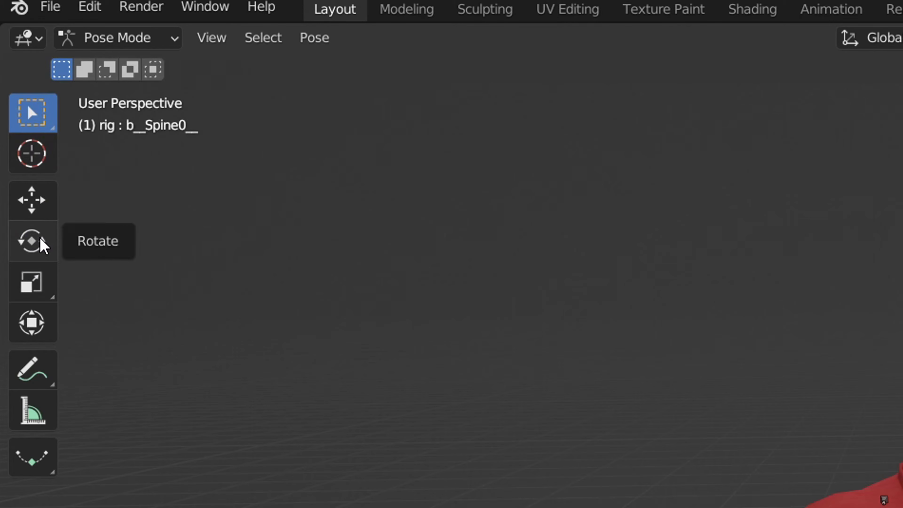
click(34, 242)
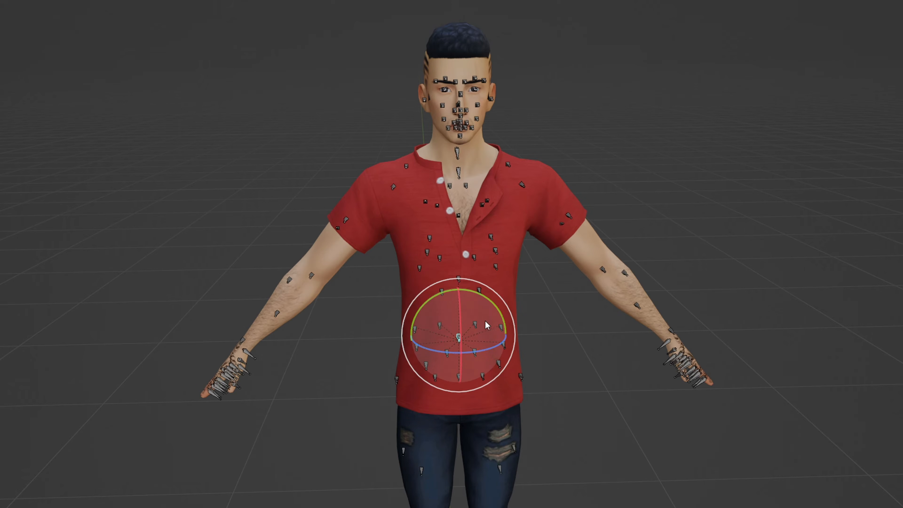
middle_drag(485, 324, 483, 324)
drag(483, 324, 503, 337)
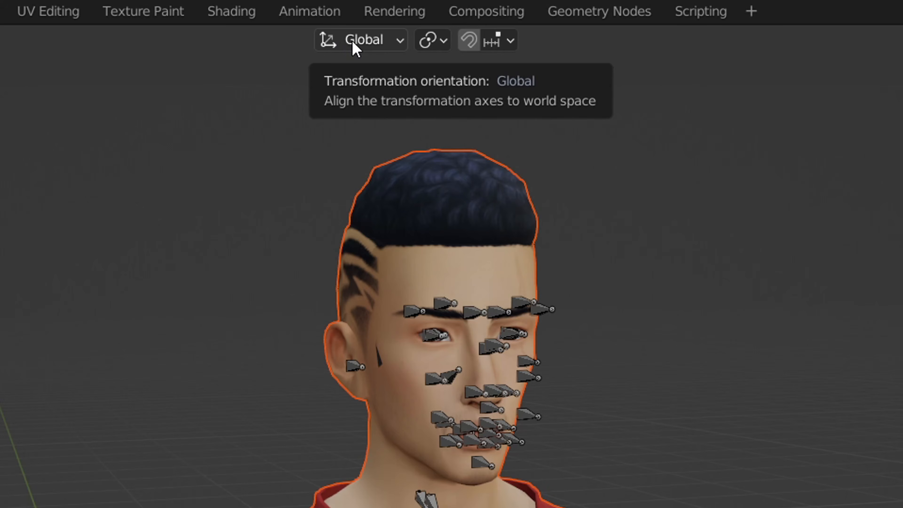
Change the transformation orientation to Local for posing the bones
click(232, 14)
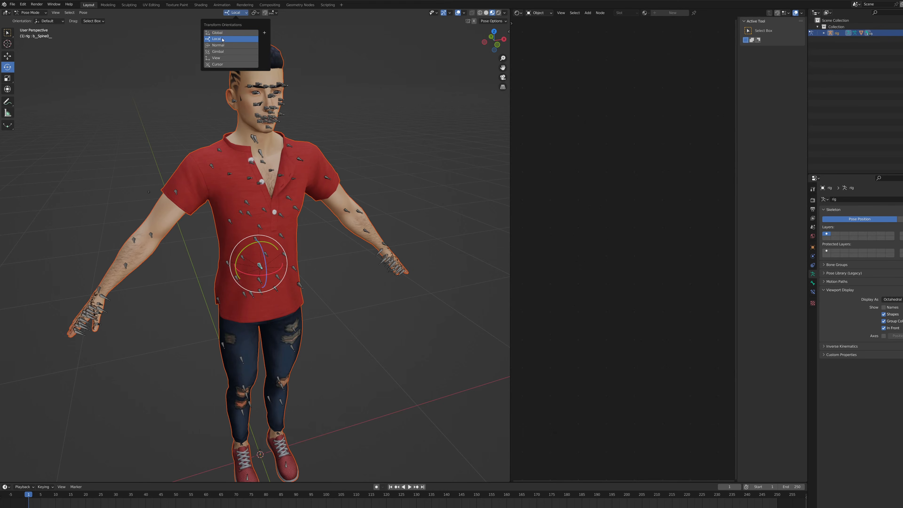
click(312, 141)
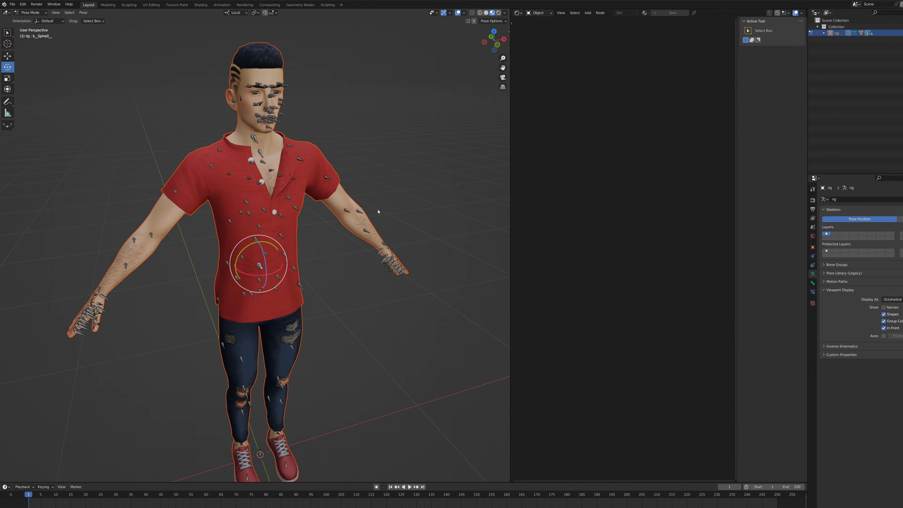
middle_drag(362, 226, 347, 220)
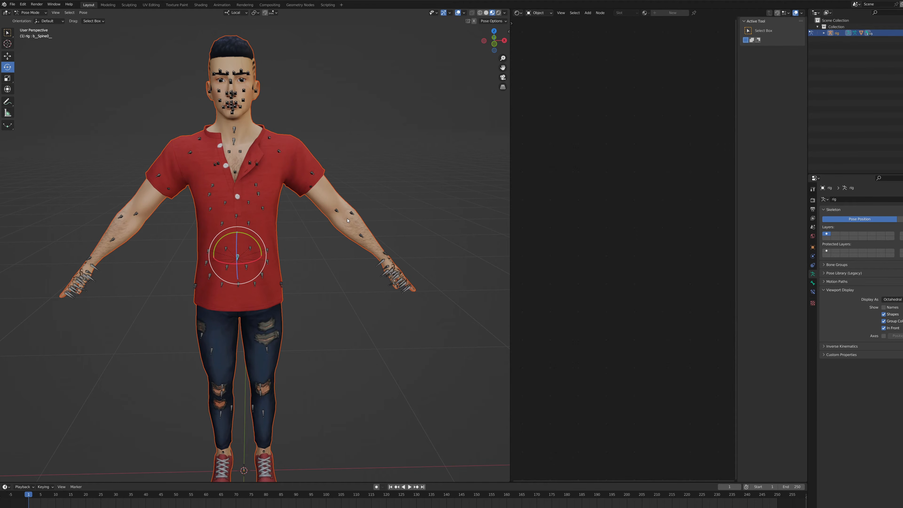
Try rotating the character's left forearm bone about its local axes and undo the rotation
click(334, 210)
mouse_move(336, 211)
middle_down()
mouse_move(352, 209)
mouse_move(314, 209)
mouse_move(332, 208)
mouse_move(323, 218)
middle_up()
scroll(314, 209, up, 3)
click(300, 205)
mouse_move(313, 219)
mouse_down()
mouse_move(288, 195)
mouse_move(315, 221)
mouse_up()
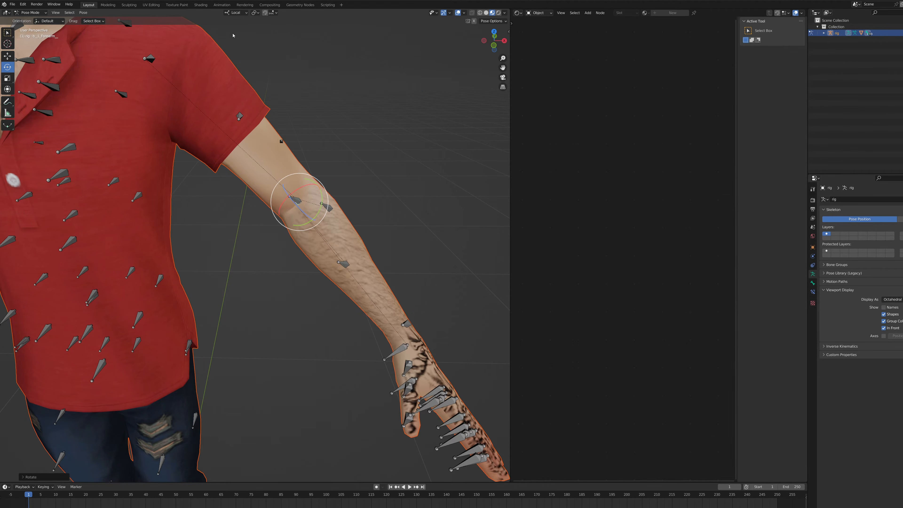
key(ctrl+z)
Switch the transformation orientation to Global and rotate the left forearm bone about the world axes
click(235, 12)
click(231, 34)
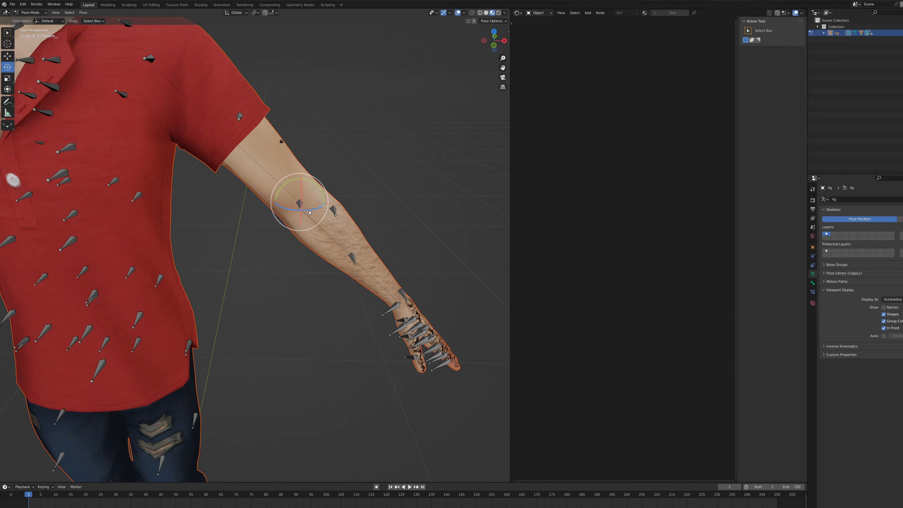
drag(310, 209, 296, 217)
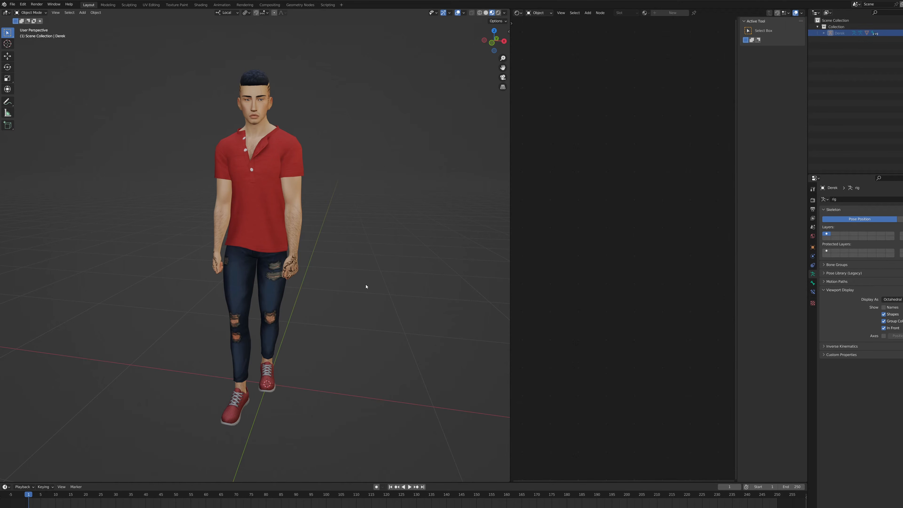
Add a camera to the scene and switch the viewport to its view
key(shift+a)
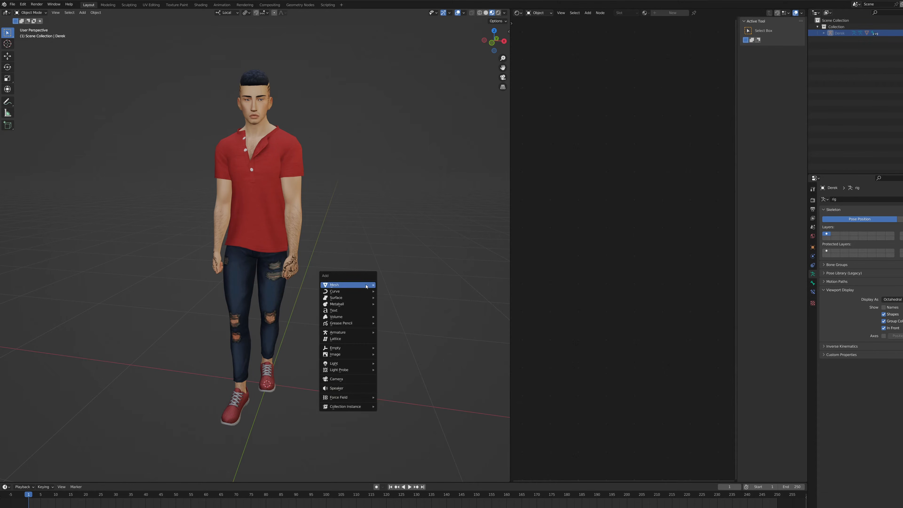
click(347, 379)
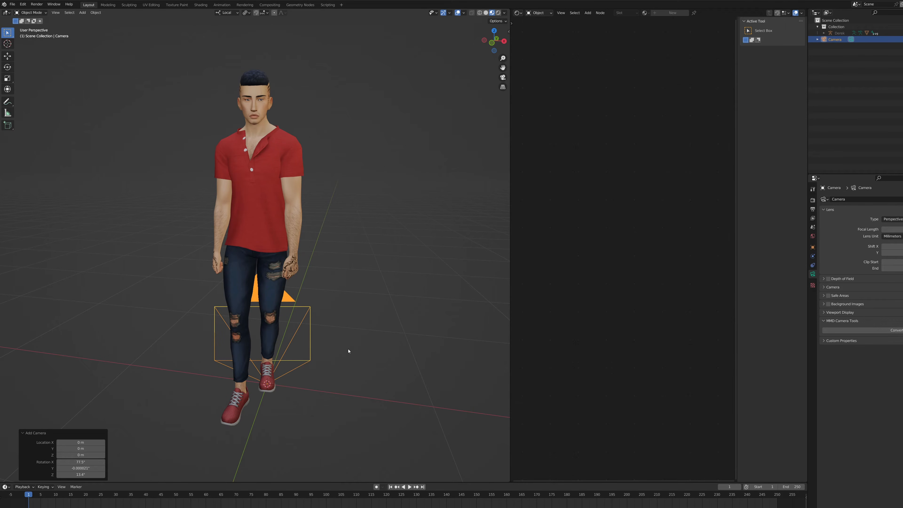
key(KP_0)
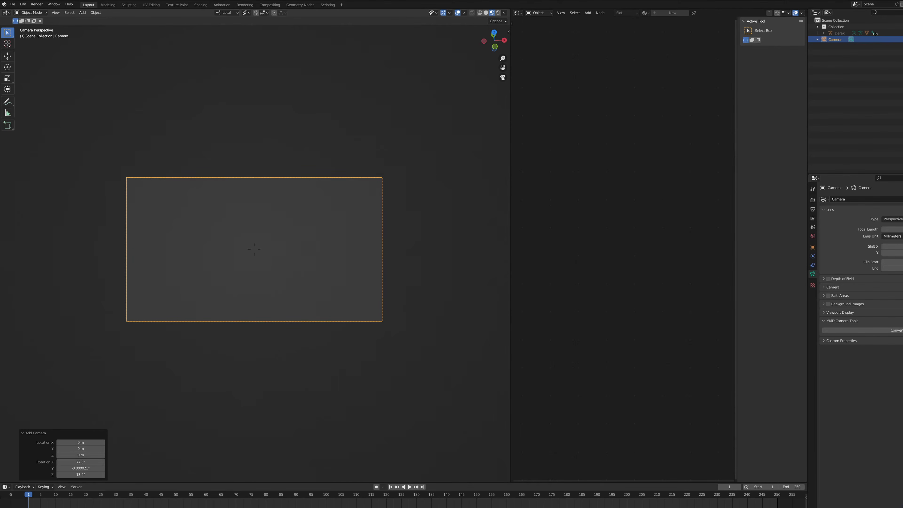
Fly the camera back from the origin and place it facing the character, with his head and torso inside the frame
key(s)
key(w)
key(d)
key(s)
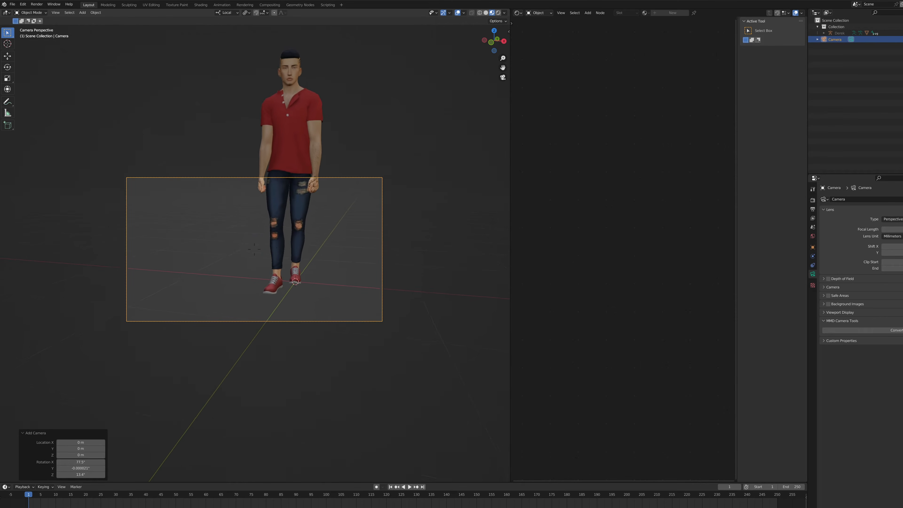
key(w)
key(s)
key(s)
click(254, 249)
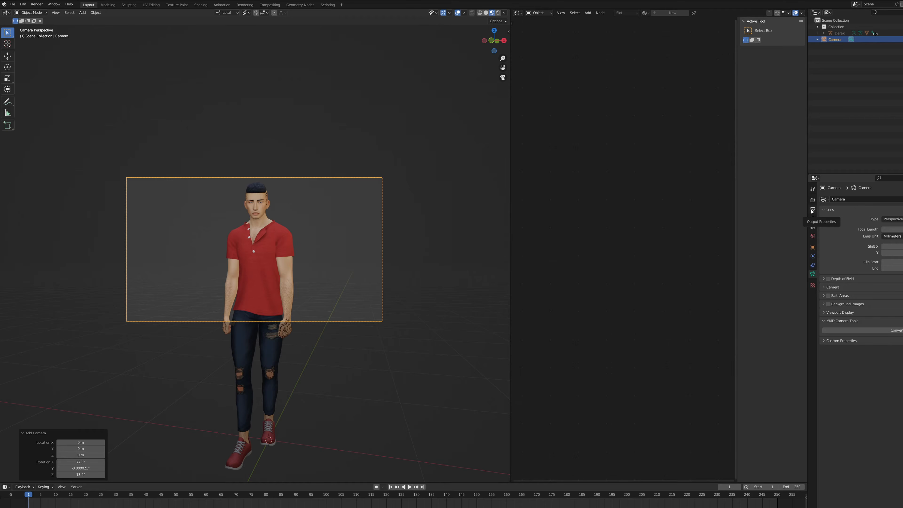
Set the output resolution to 1080 × 1920 px and move the camera back to fit the whole character in the portrait frame
click(812, 210)
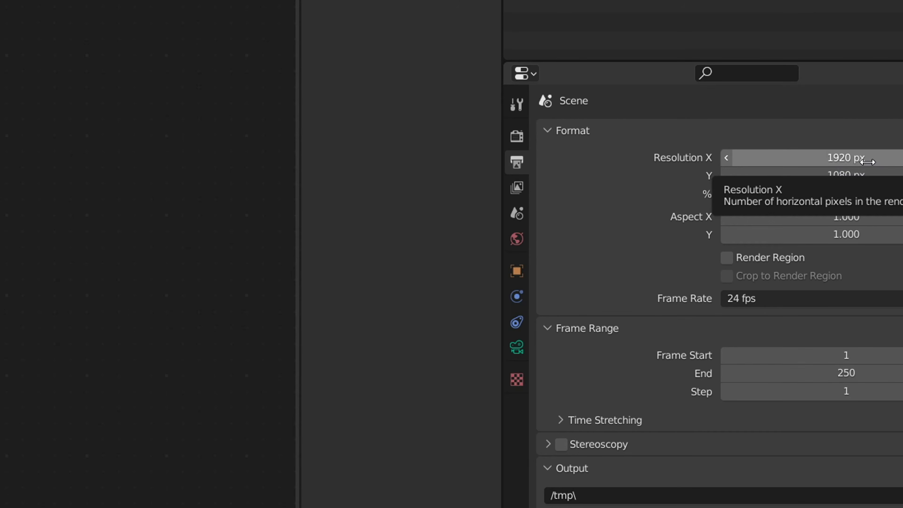
click(868, 162)
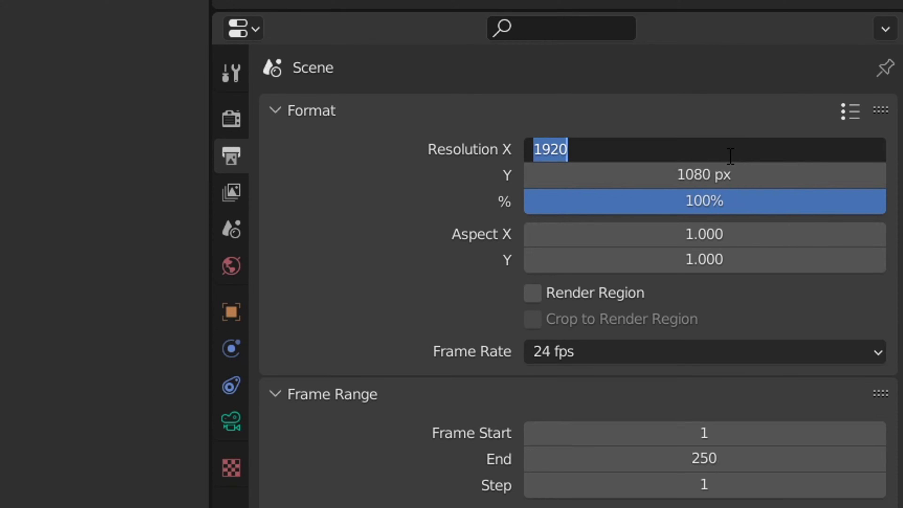
text(1080)
key(Tab)
text(1920)
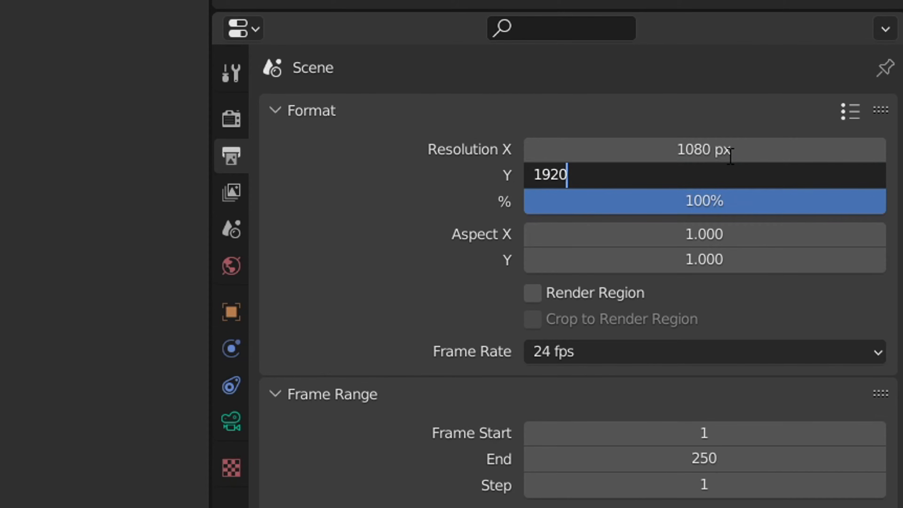
key(Return)
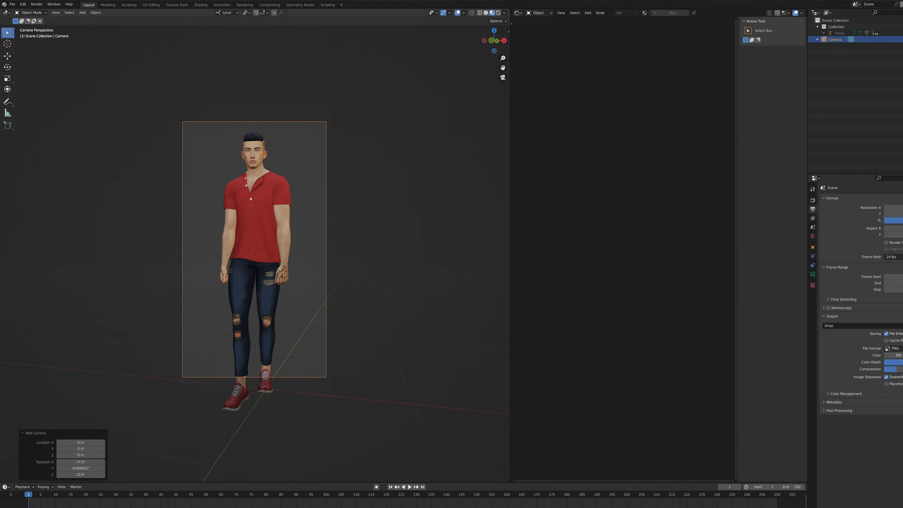
key(s)
key(w)
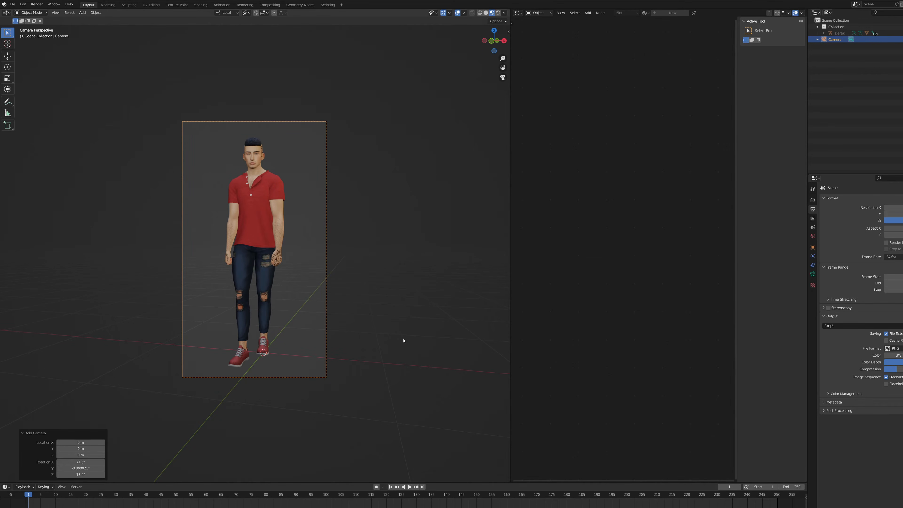
Raise the camera's Passepartout opacity in its viewport display settings to black out the area outside the frame
click(831, 40)
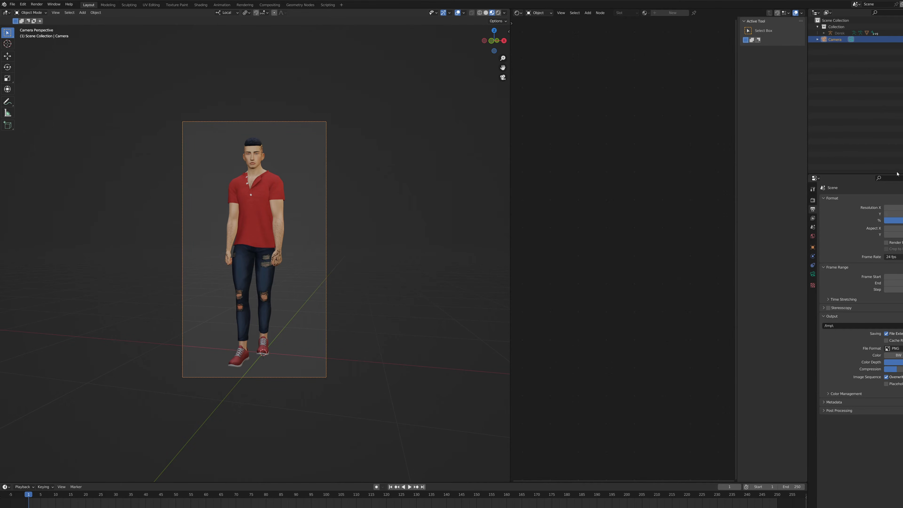
click(813, 275)
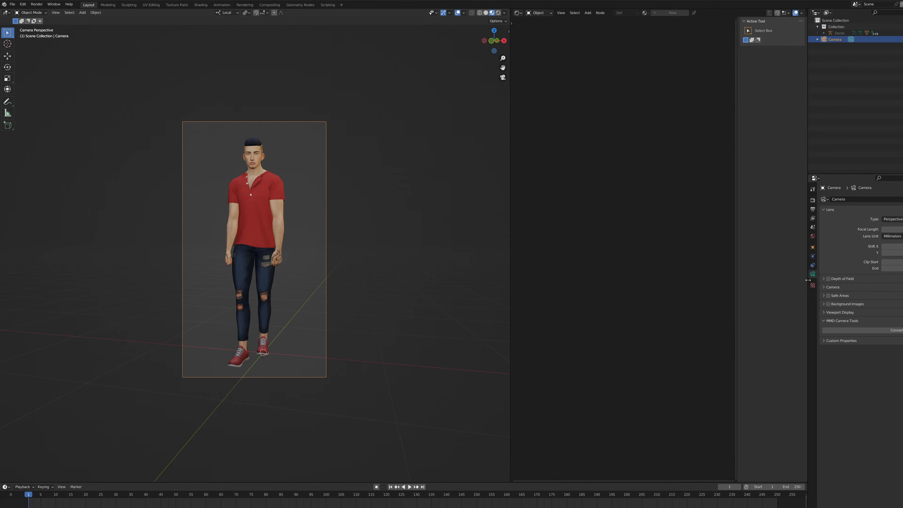
click(825, 312)
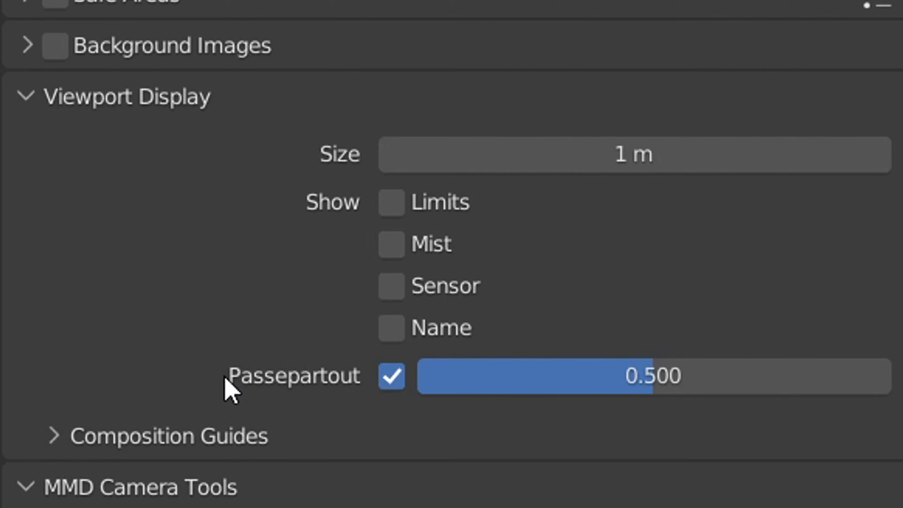
drag(592, 384, 831, 384)
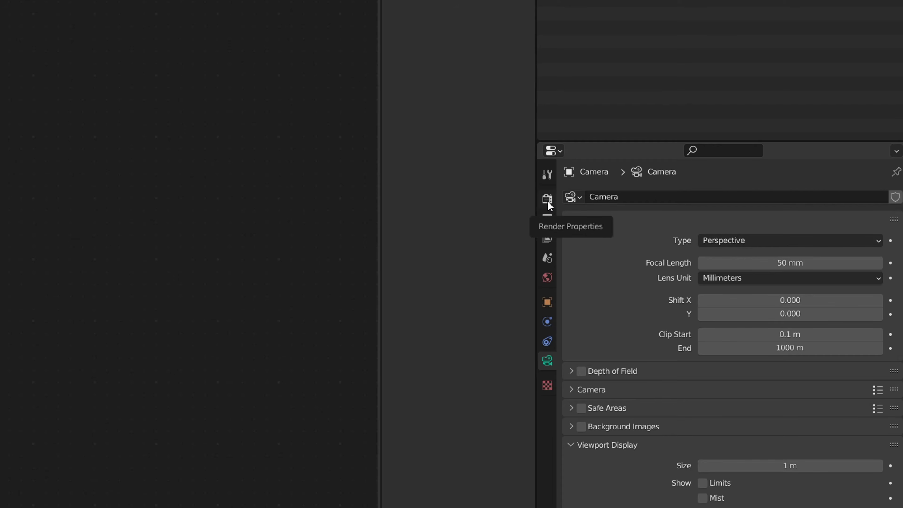
Enable Ambient Occlusion, Bloom, Screen Space Reflections and a transparent film background in the Eevee render settings
click(812, 201)
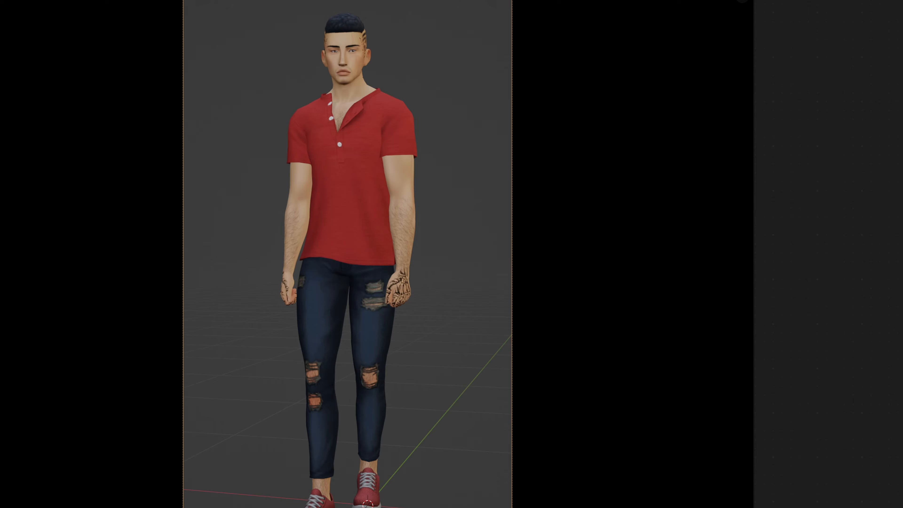
click(828, 244)
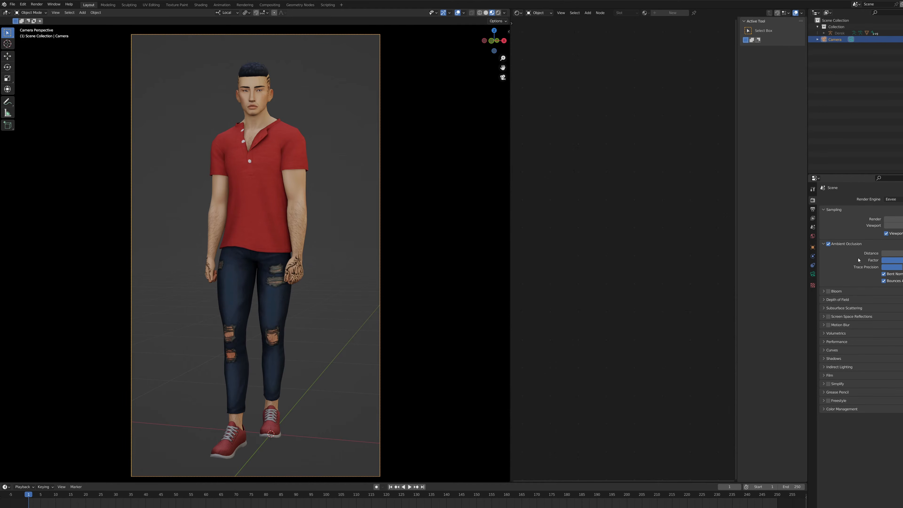
click(823, 244)
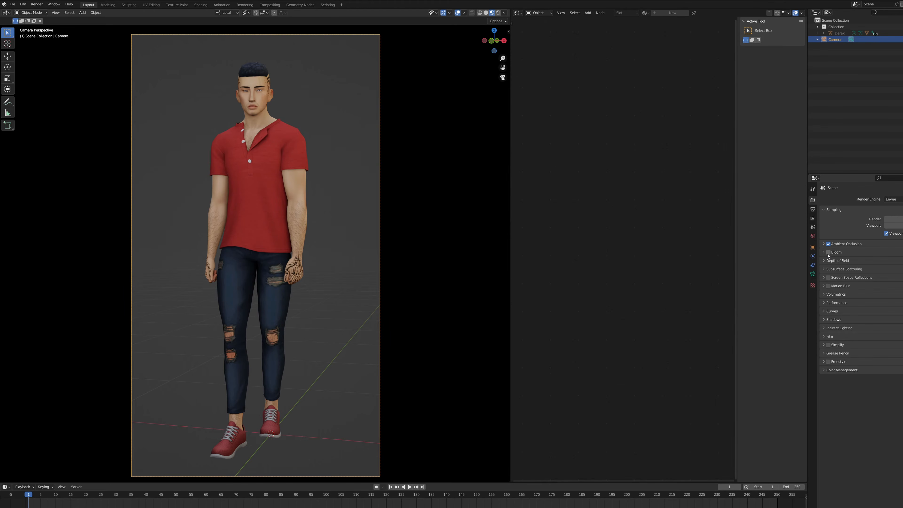
click(828, 253)
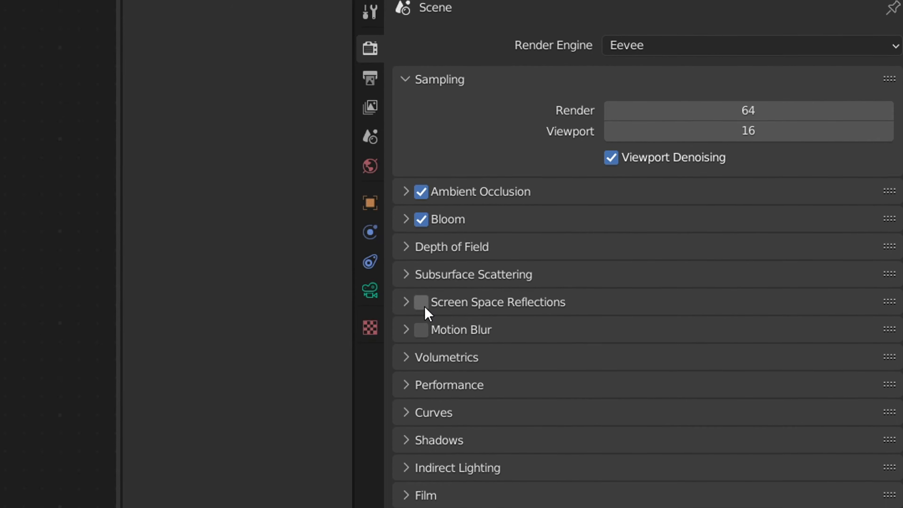
click(425, 308)
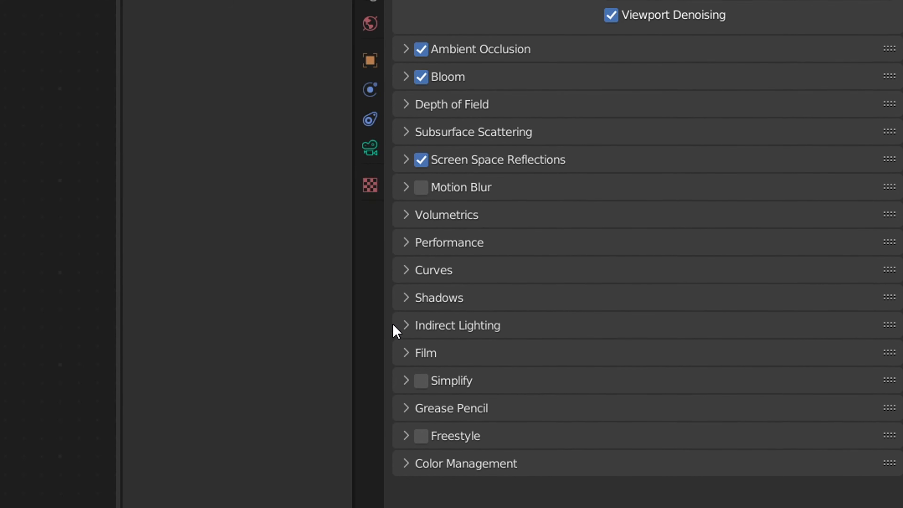
click(406, 353)
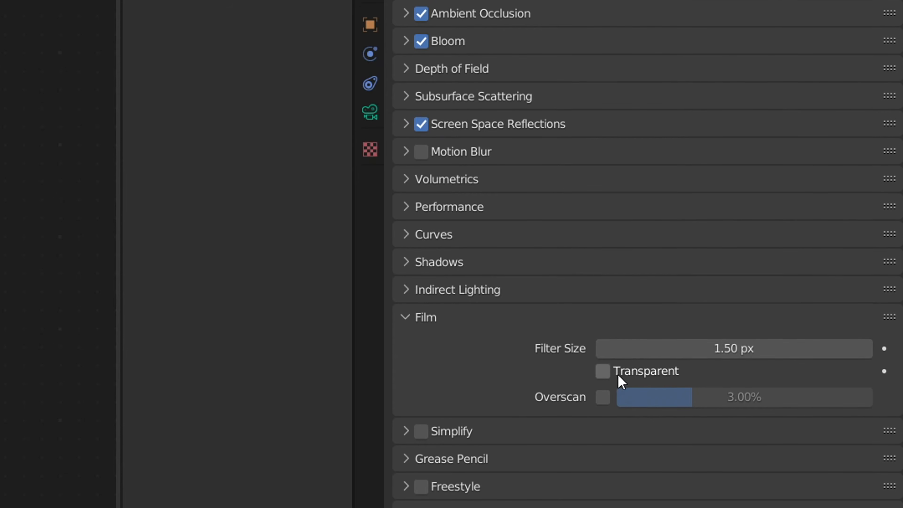
click(603, 372)
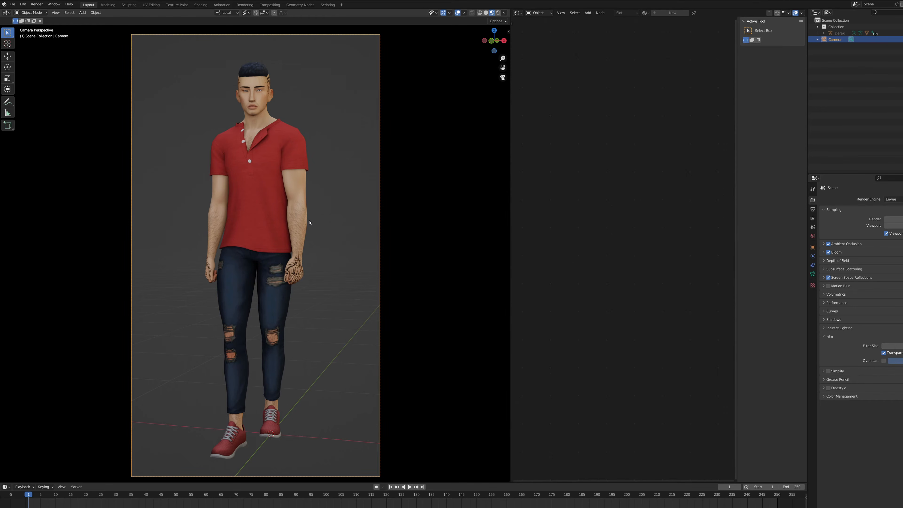
Leave the camera view and enable Scene Lights in the Material Preview viewport shading
middle_drag(294, 259, 233, 295)
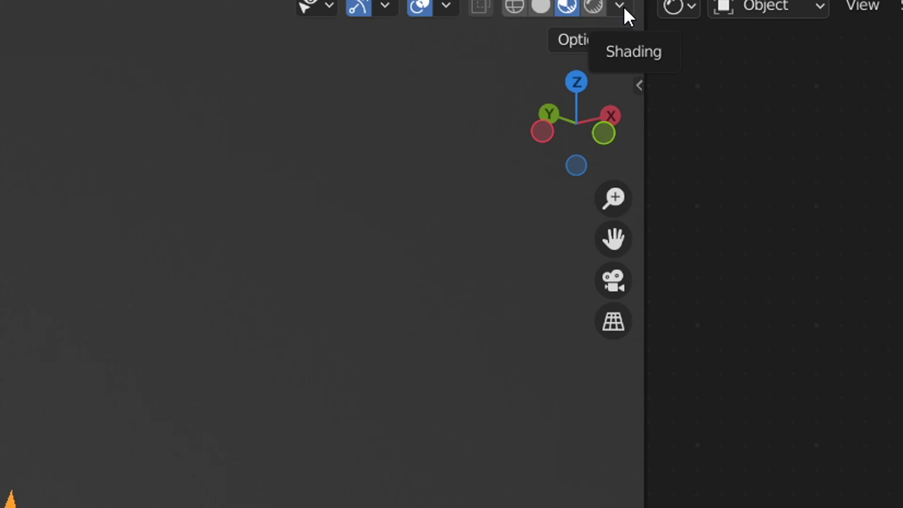
click(624, 9)
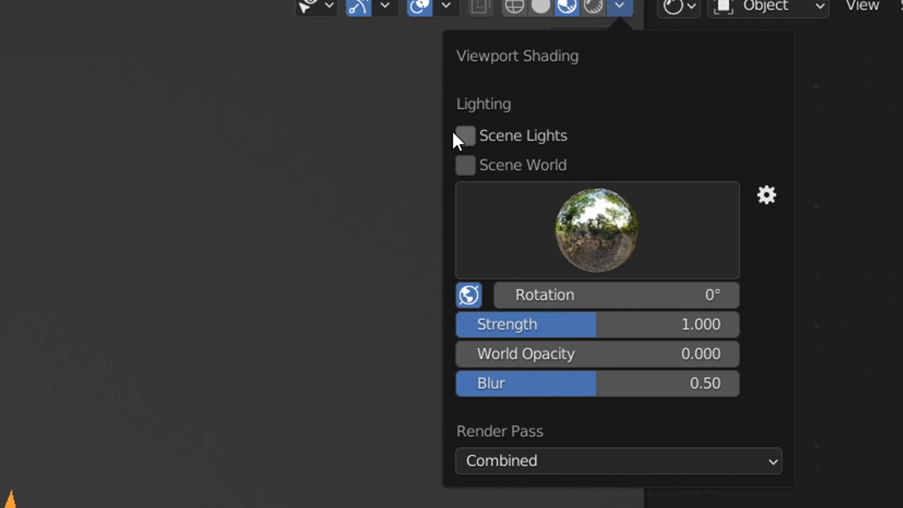
click(471, 139)
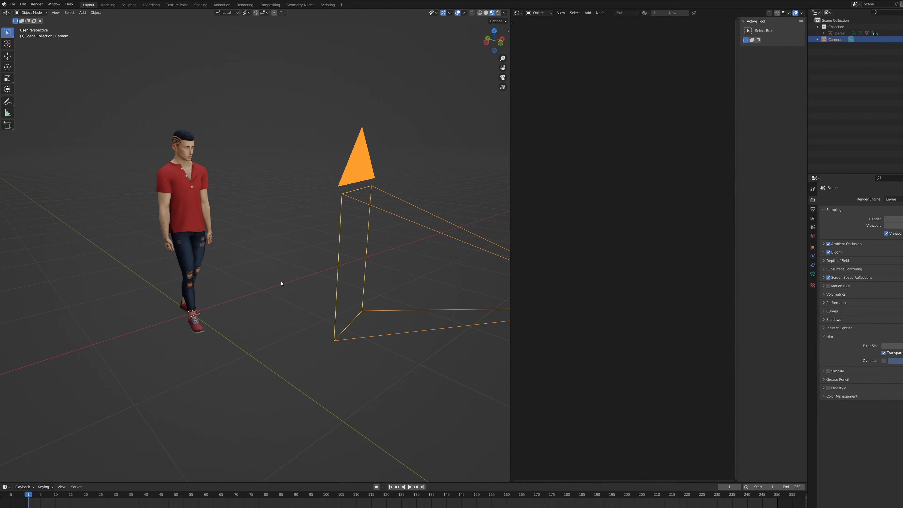
Add a point light and move it up from the character's feet to the space in front of his upper body
key(shift+a)
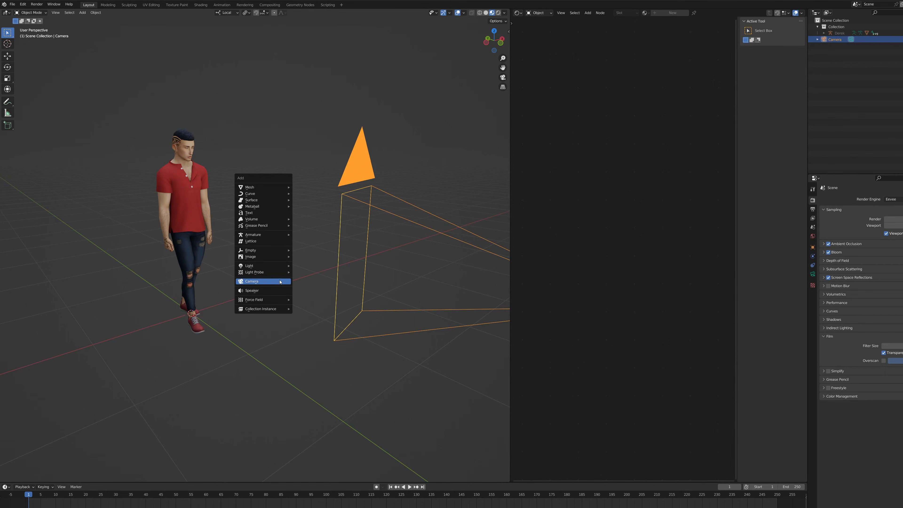
mouse_move(244, 267)
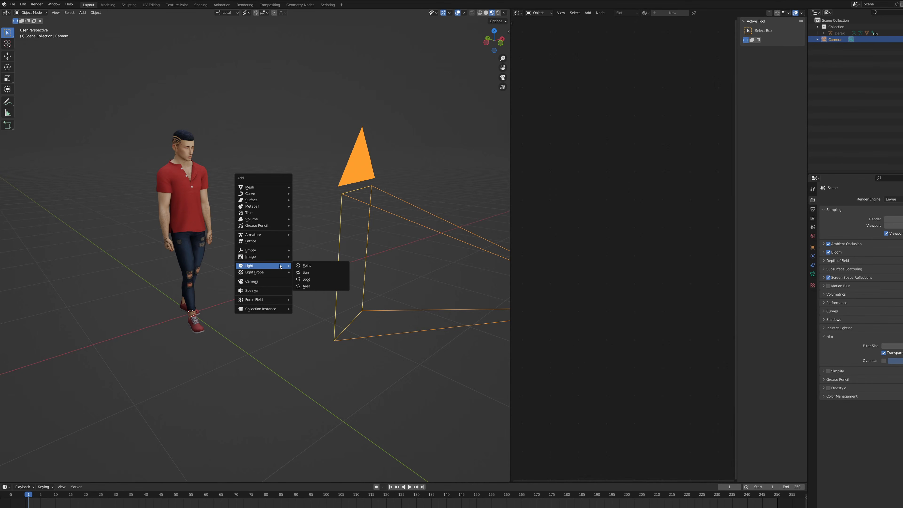
click(316, 266)
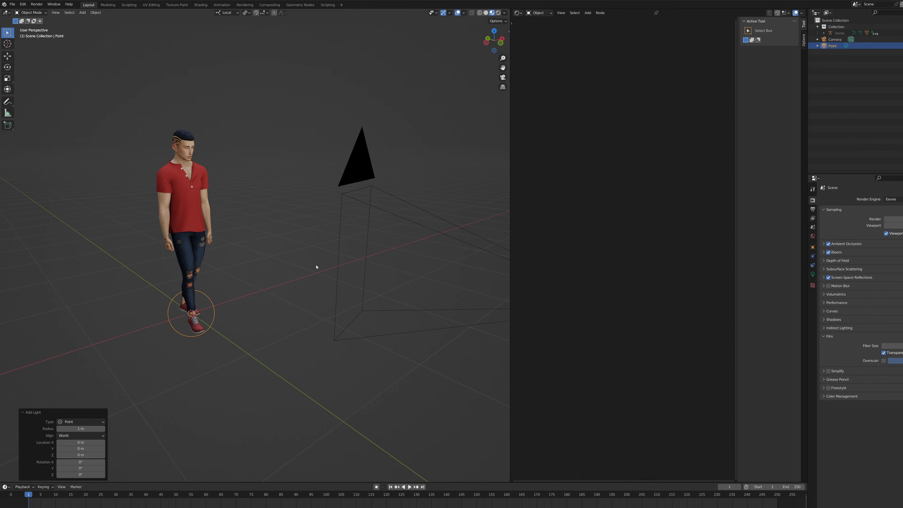
click(7, 57)
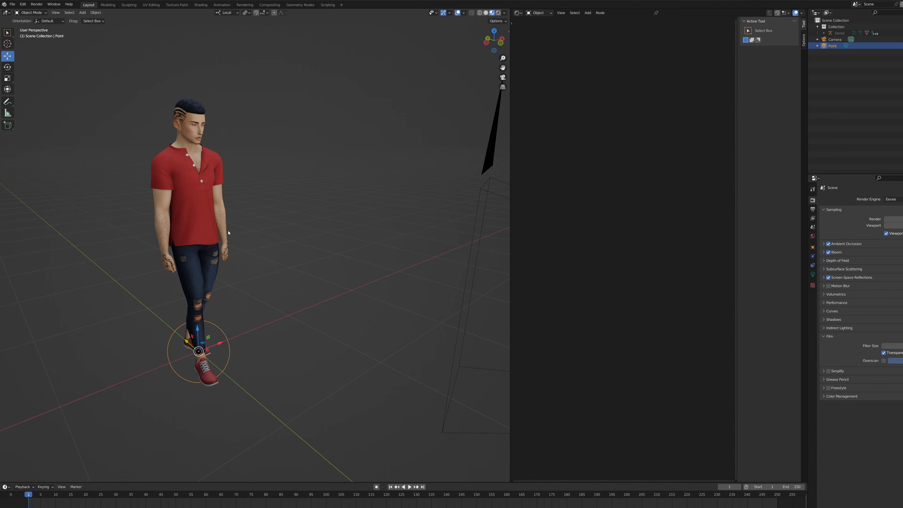
drag(199, 334, 231, 165)
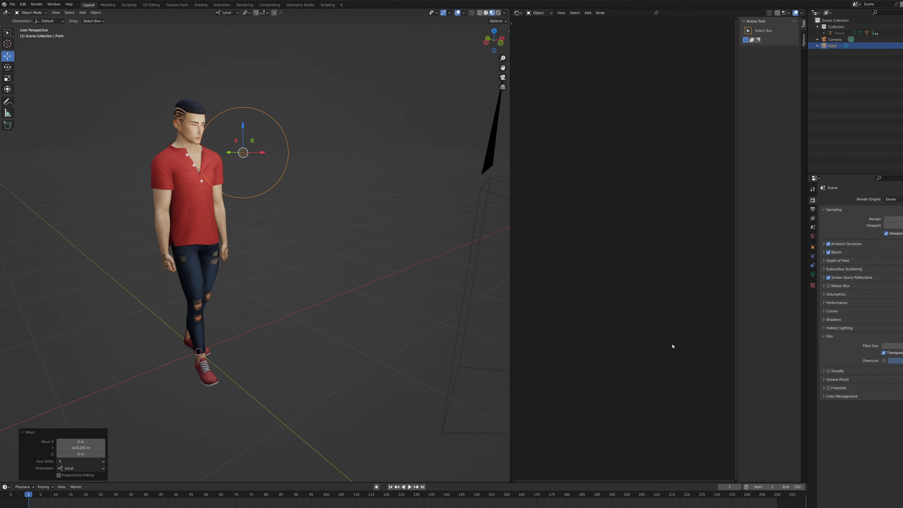
Enable Contact Shadows on the point light and toggle its Shadow setting off and on to compare the lighting
click(813, 275)
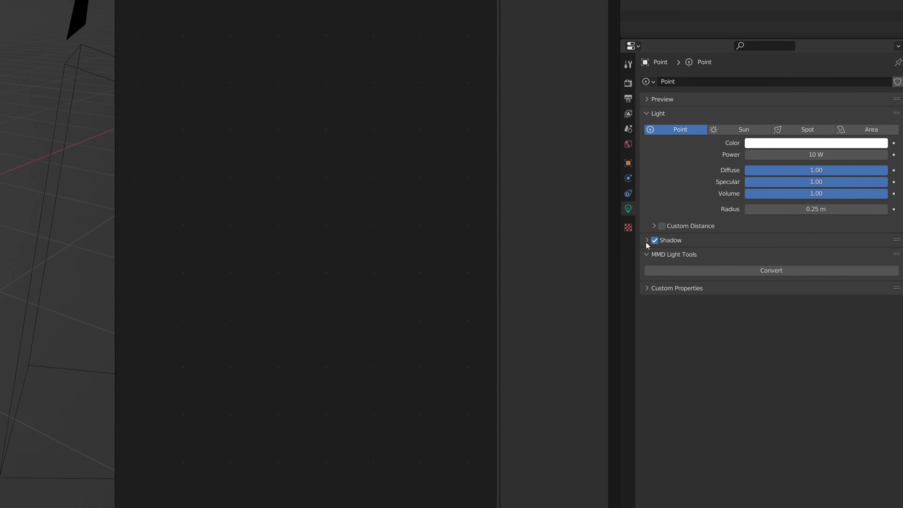
click(646, 240)
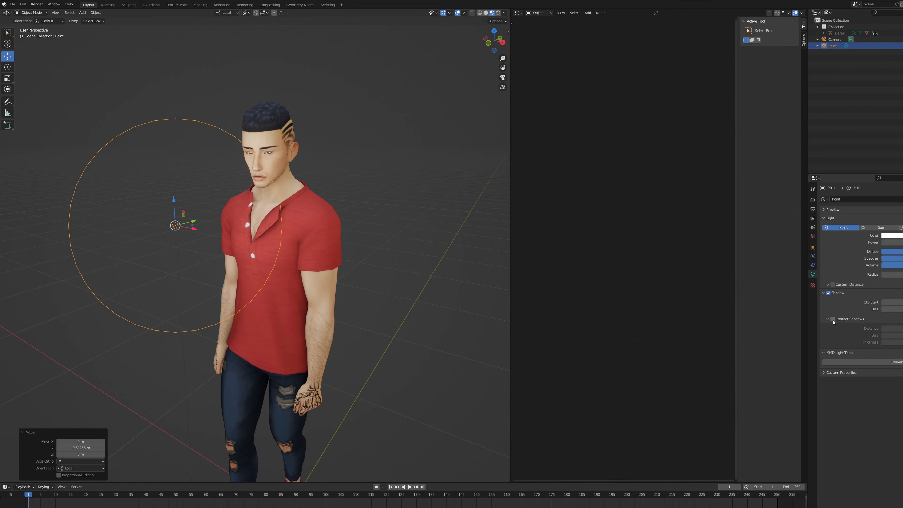
click(661, 287)
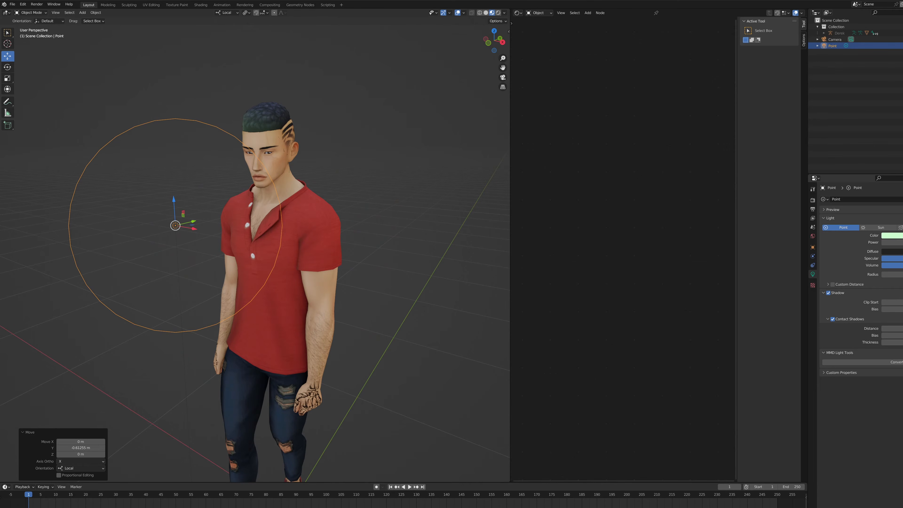
click(828, 292)
click(828, 293)
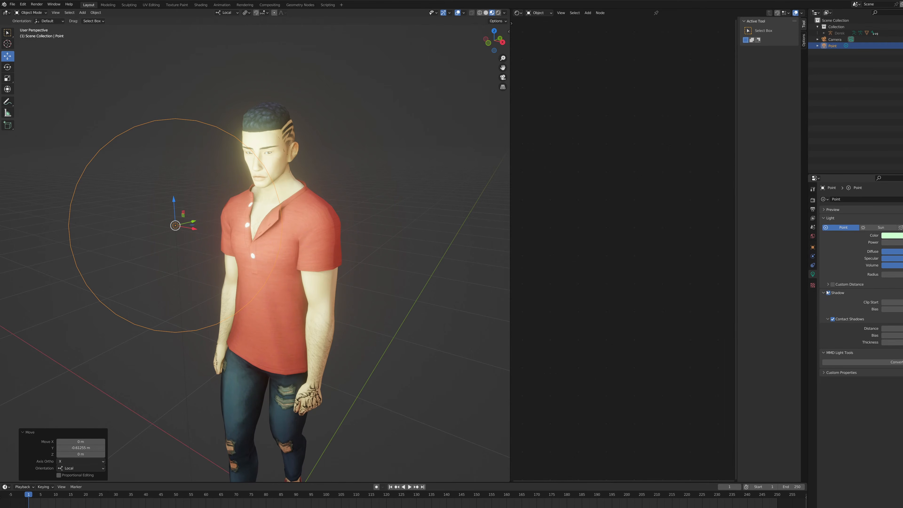
Lower the point light's power and give it a soft warm white color
double_click(898, 242)
text(1)
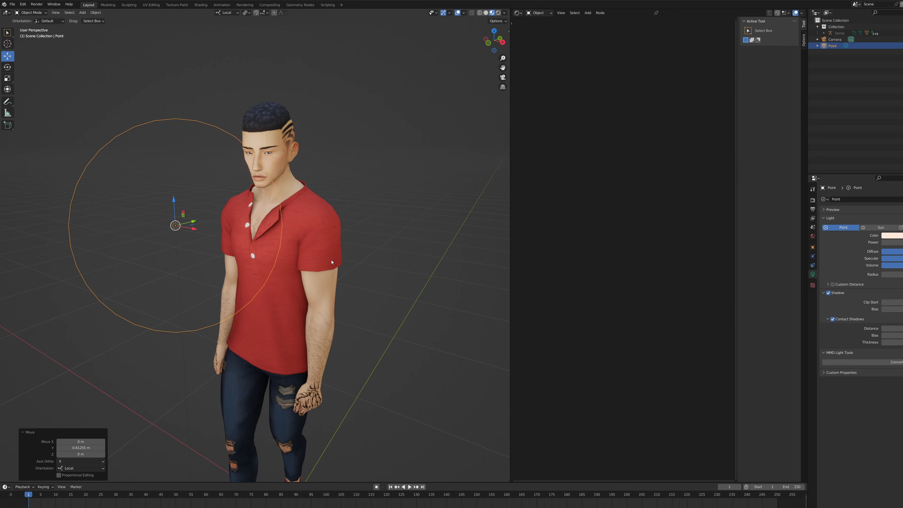
Duplicate the point light and move the copy along its Y axis to the opposite side of the character
middle_drag(233, 238, 294, 262)
key(shift+a)
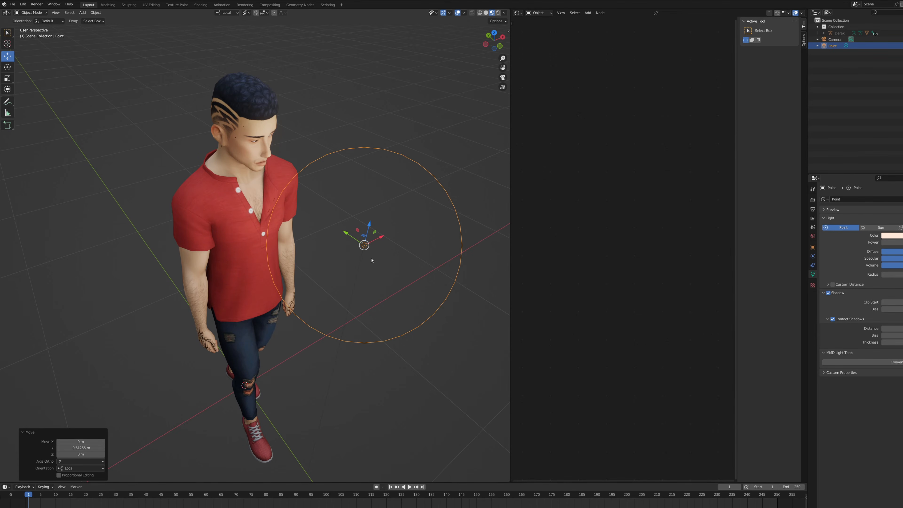
key(shift+d)
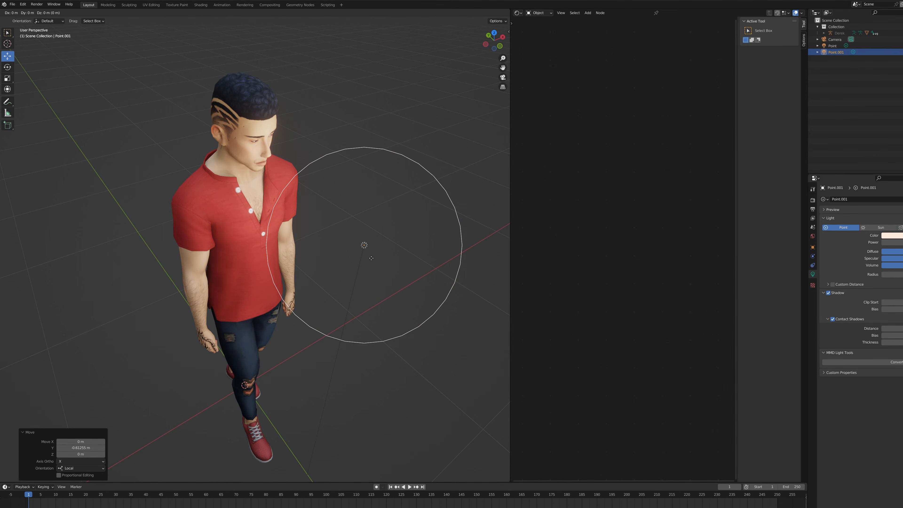
right_click(371, 258)
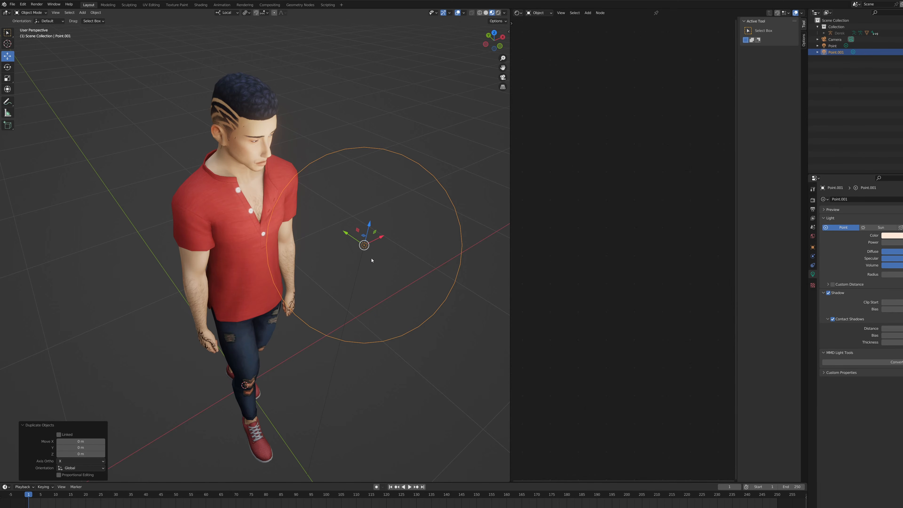
drag(344, 234, 164, 212)
Move the duplicated point light behind the character, beside his head and shoulder on the opposite side from the first light
click(365, 244)
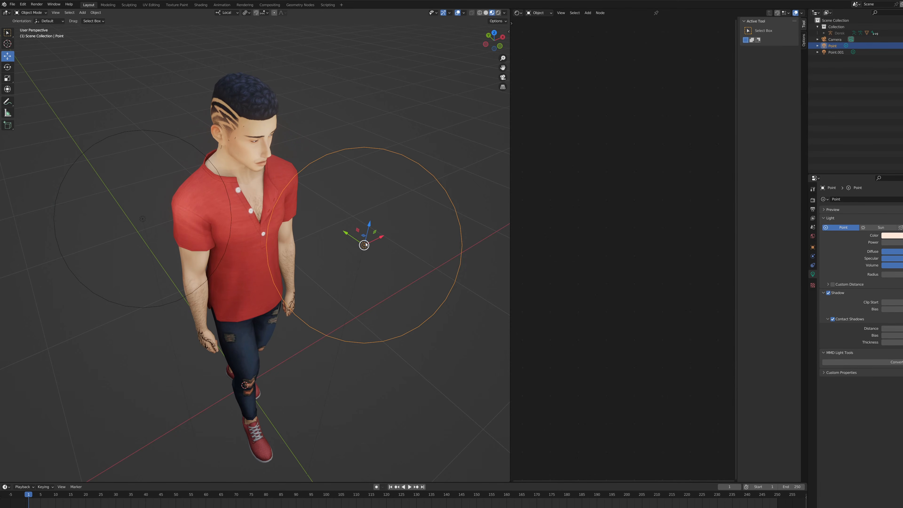
click(142, 219)
middle_drag(144, 221, 325, 290)
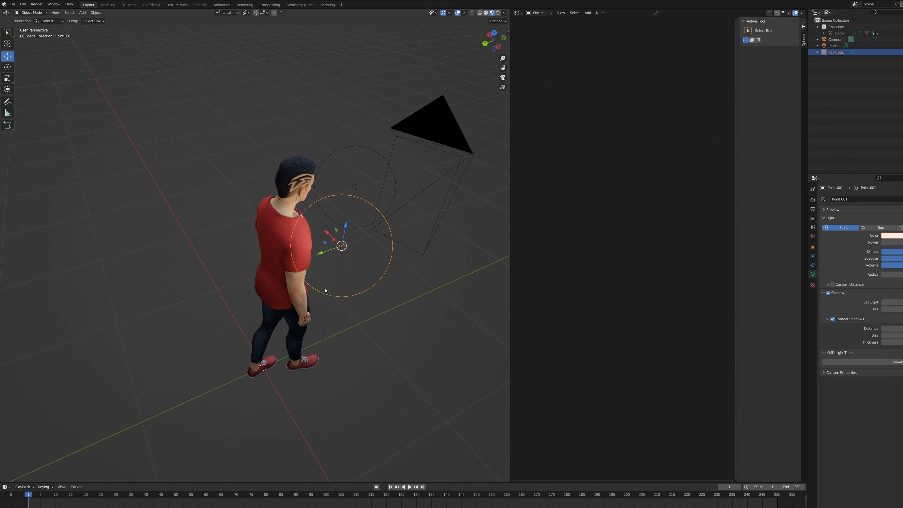
drag(319, 253, 179, 303)
middle_drag(179, 303, 257, 273)
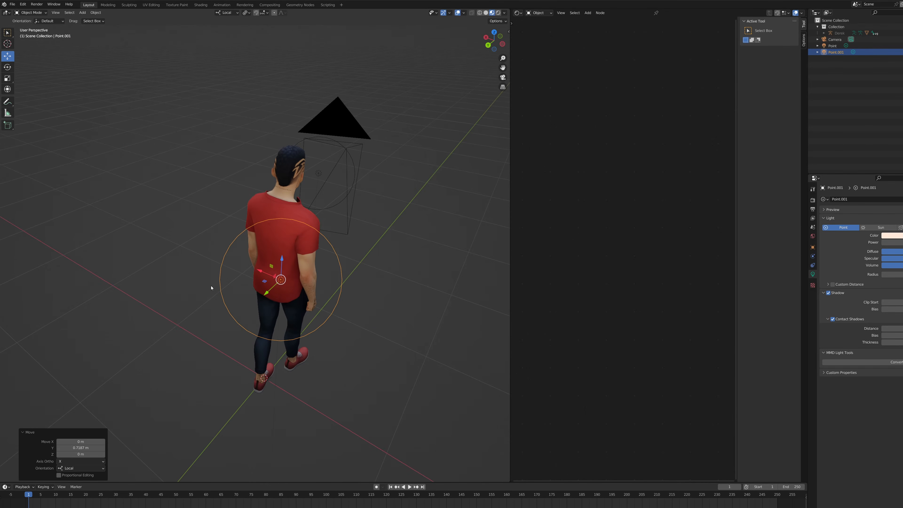
drag(258, 273, 189, 246)
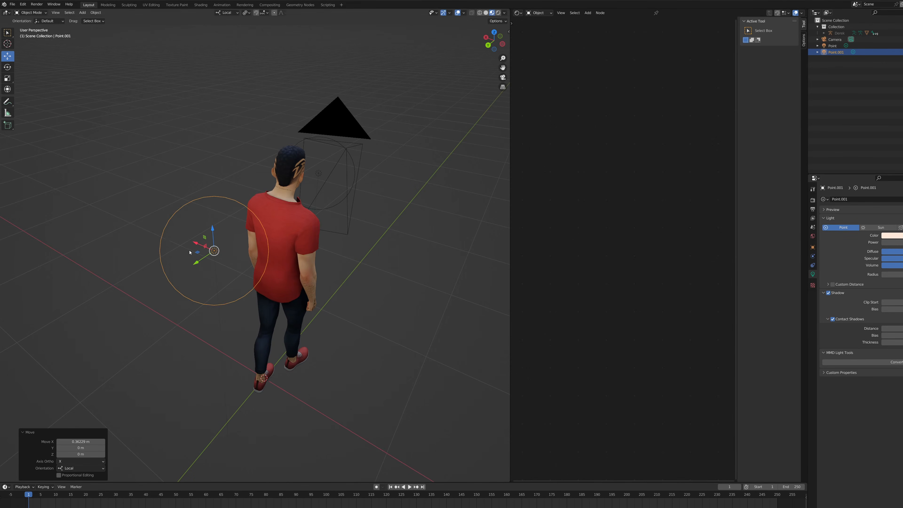
middle_drag(188, 247, 229, 254)
scroll(229, 254, up, 3)
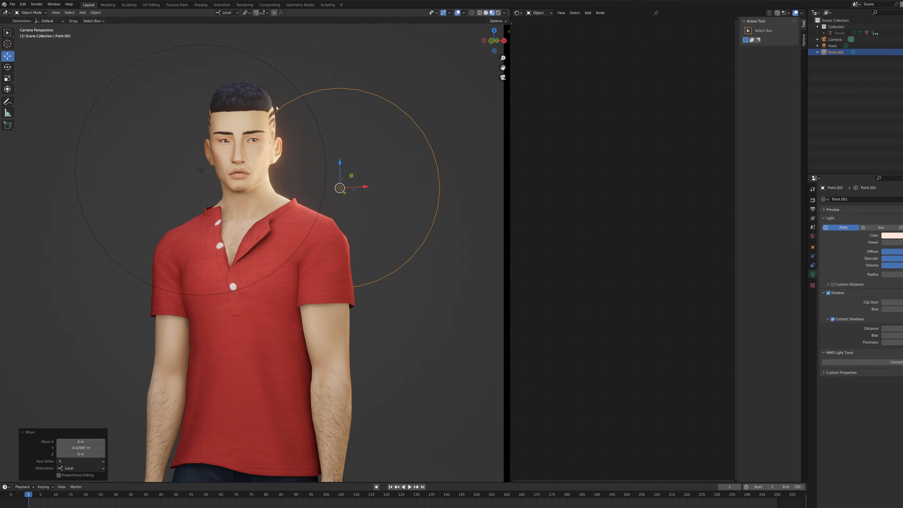
Set the Material Preview environment lighting strength to 0.5 in the viewport shading options
scroll(307, 136, down, 5)
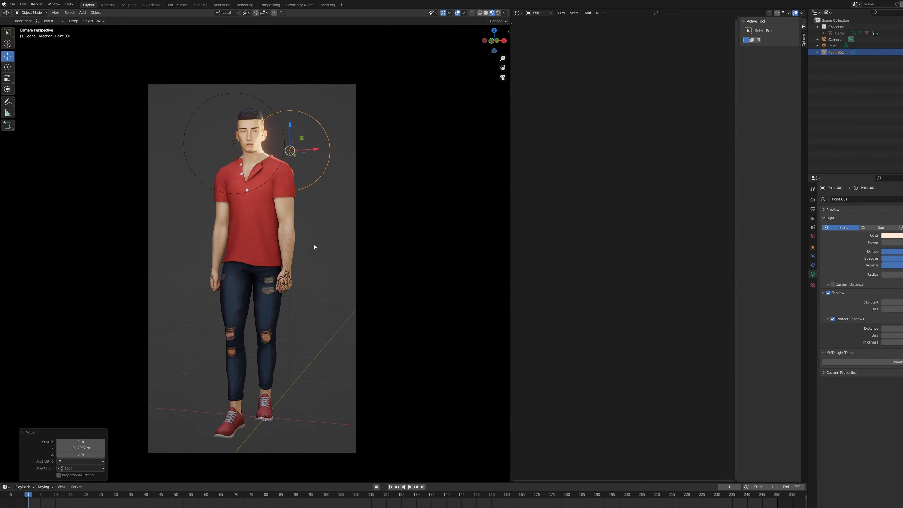
shift+middle_drag(315, 236, 315, 240)
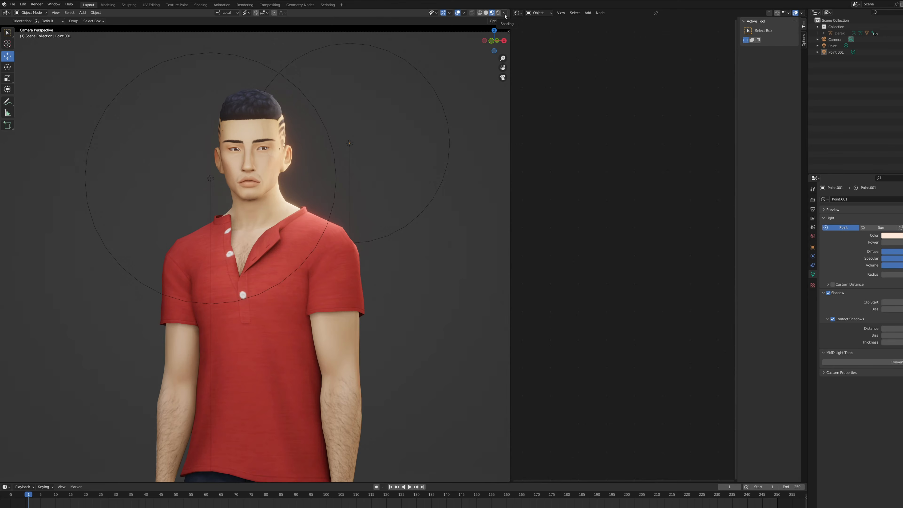
click(504, 13)
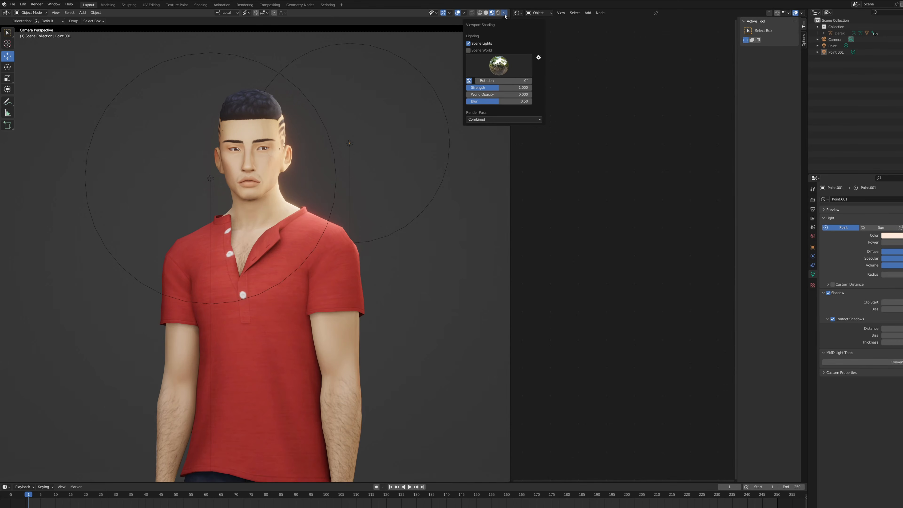
click(493, 88)
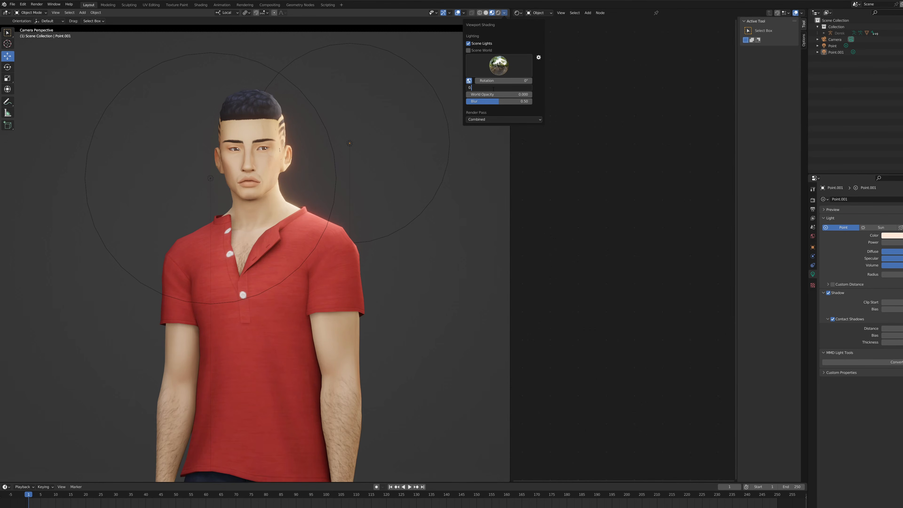
text(0.5)
key(Return)
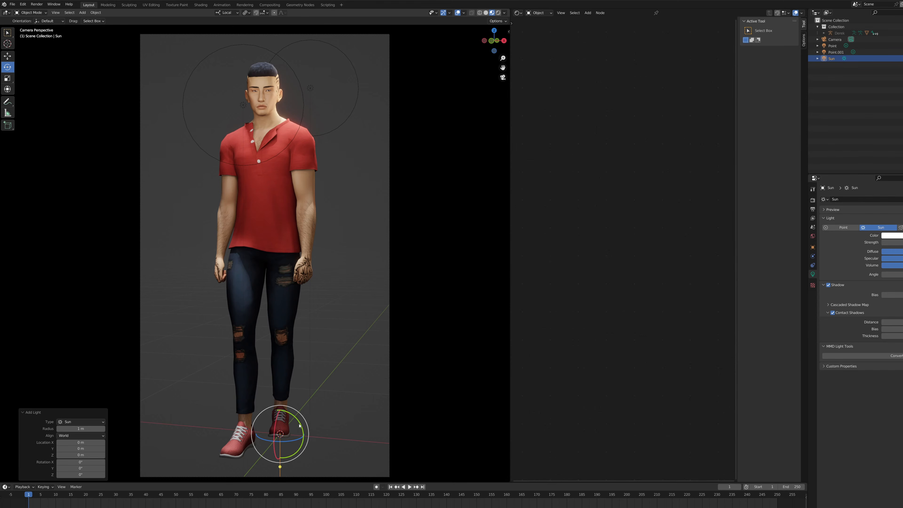
Rotate the sun light to rim-light the character from behind, and duplicate it with a rotation lighting the opposite edge
drag(299, 425, 317, 382)
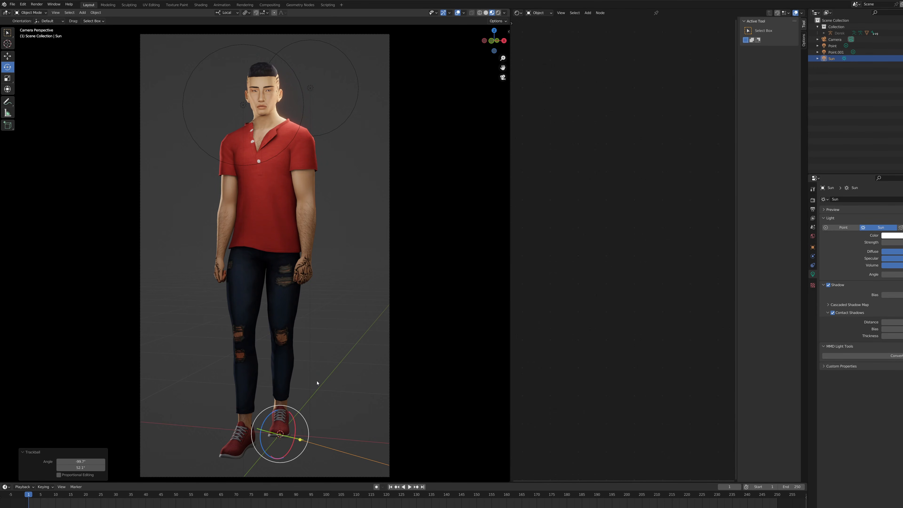
key(shift+d)
click(318, 383)
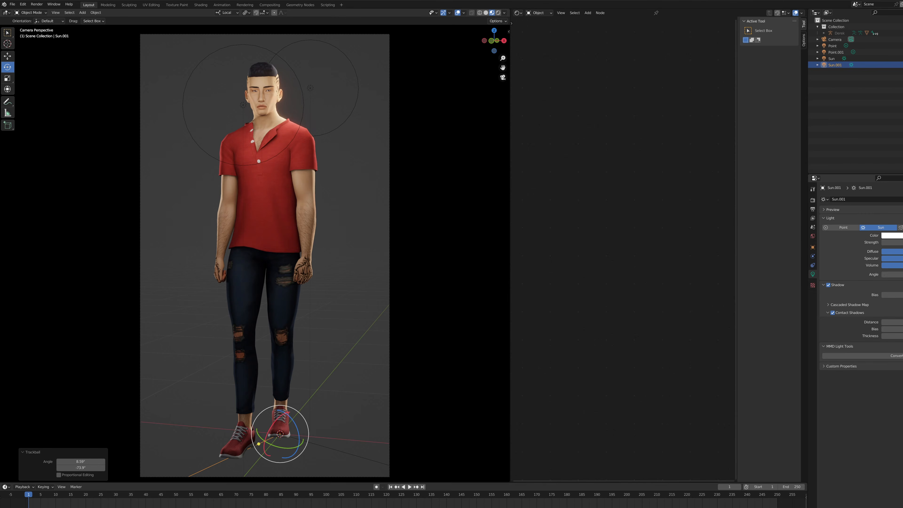
Recolor the lights, making the first sun light blue, the original point light cooler and the duplicated point light orange
click(834, 60)
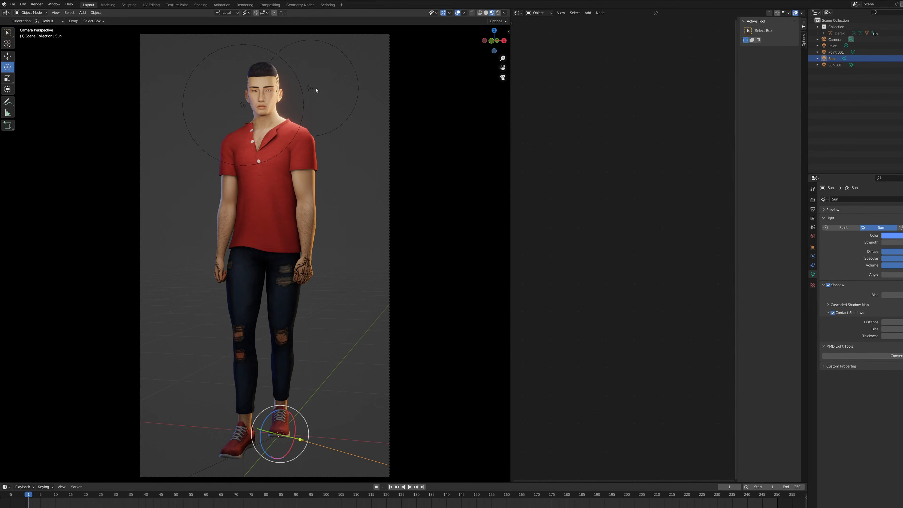
click(243, 105)
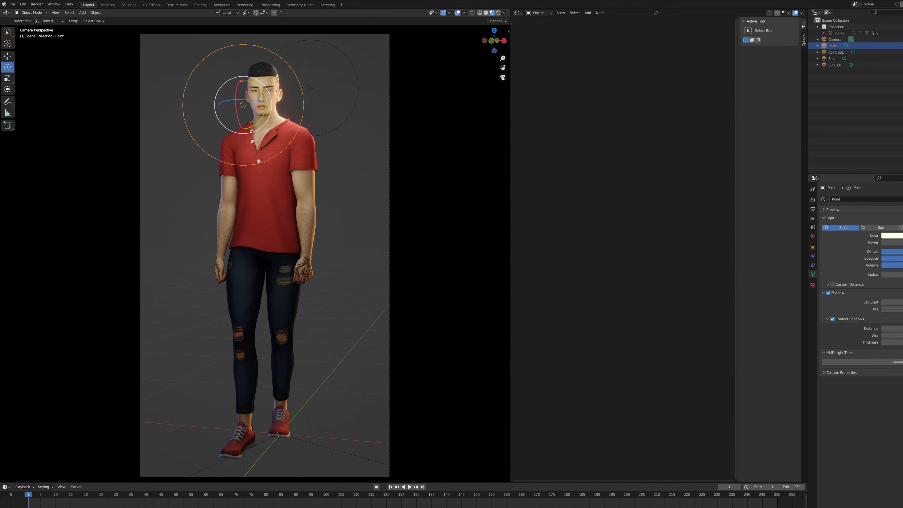
click(309, 88)
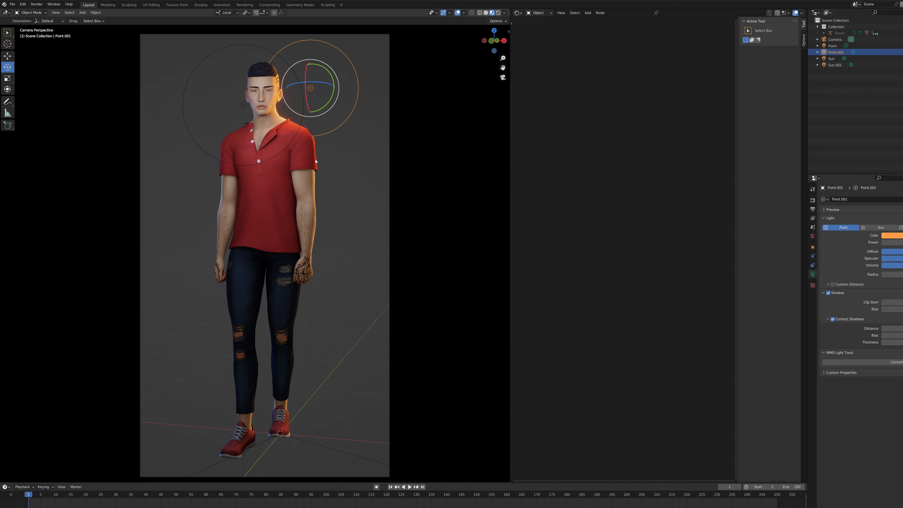
Hide the viewport gizmos and overlays and examine the lighting on the character up close
click(443, 12)
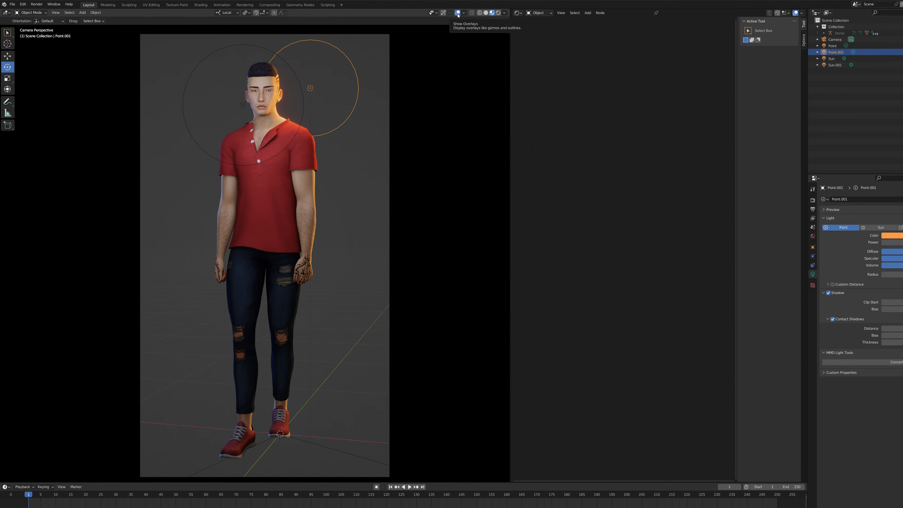
click(458, 13)
scroll(278, 211, up, 5)
shift+middle_drag(353, 113, 334, 315)
shift+middle_drag(339, 204, 348, 286)
scroll(348, 286, up, 5)
shift+middle_drag(350, 133, 319, 261)
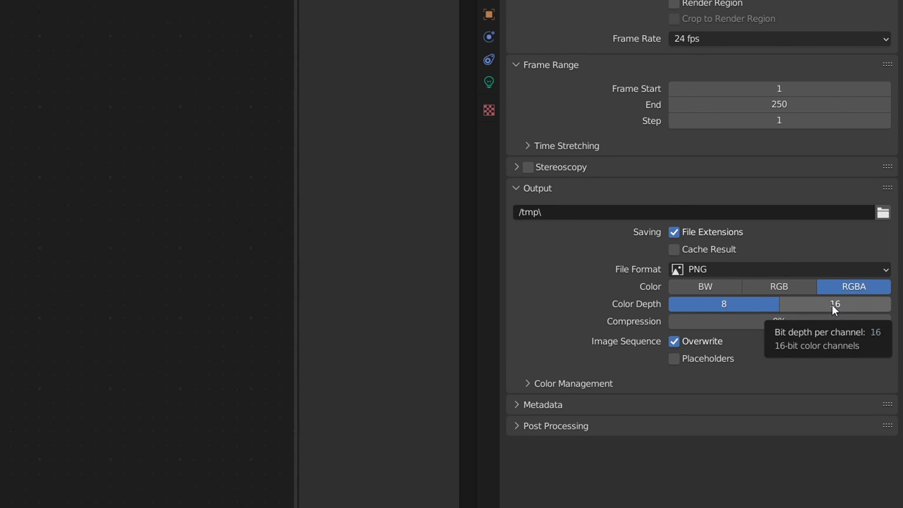
Set the scene's View Transform to Standard in the render color management settings
click(531, 383)
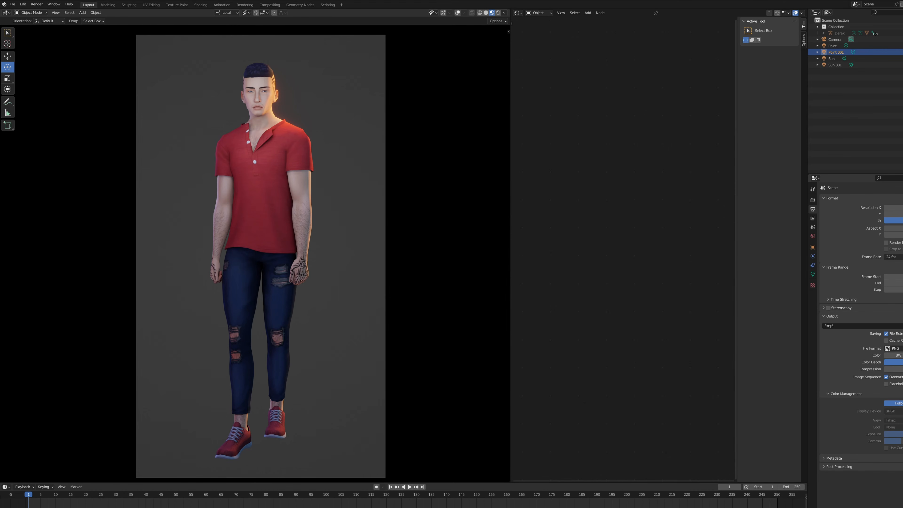
click(812, 201)
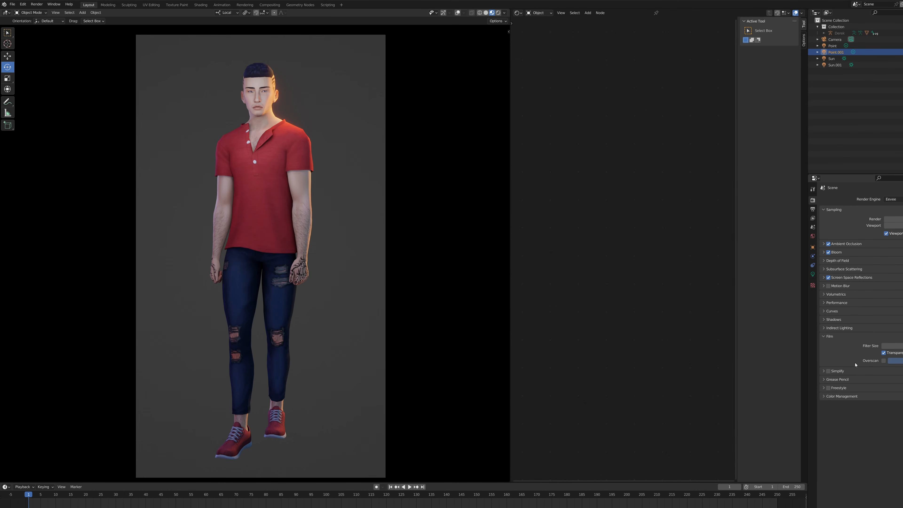
click(822, 337)
click(823, 369)
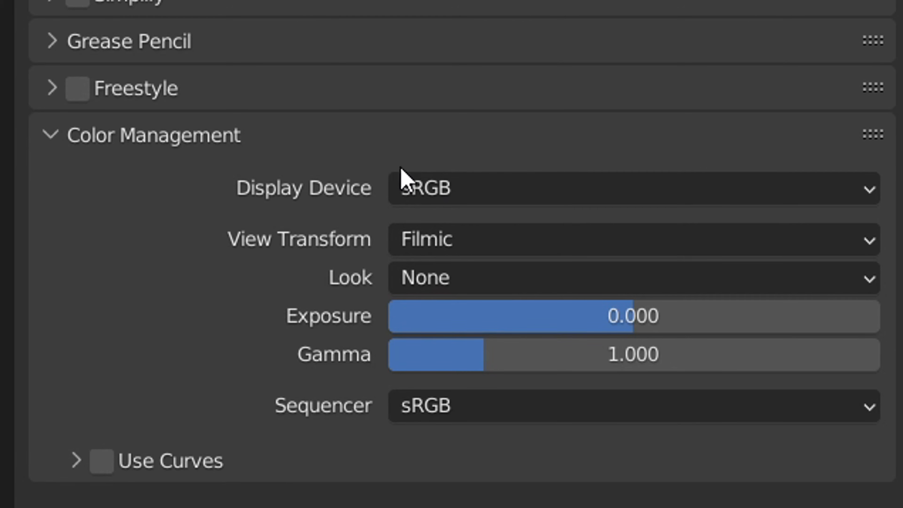
click(895, 389)
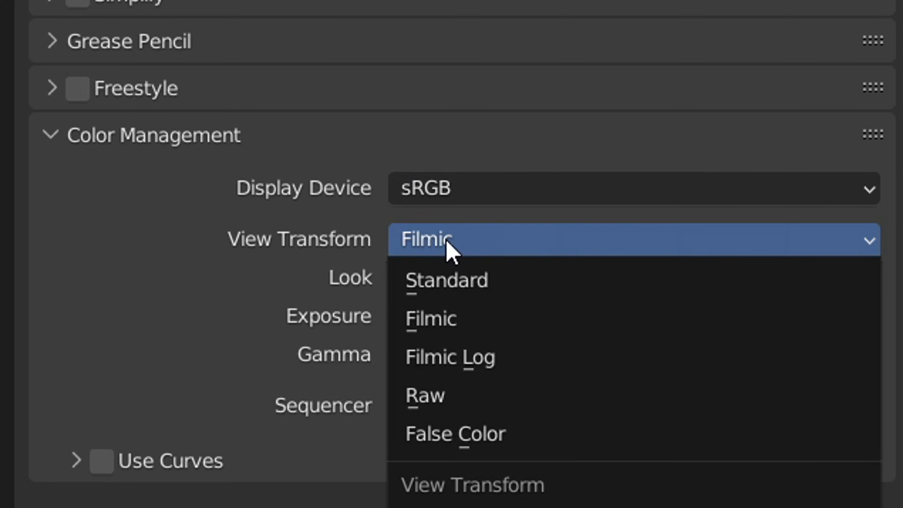
click(457, 280)
click(444, 287)
click(454, 320)
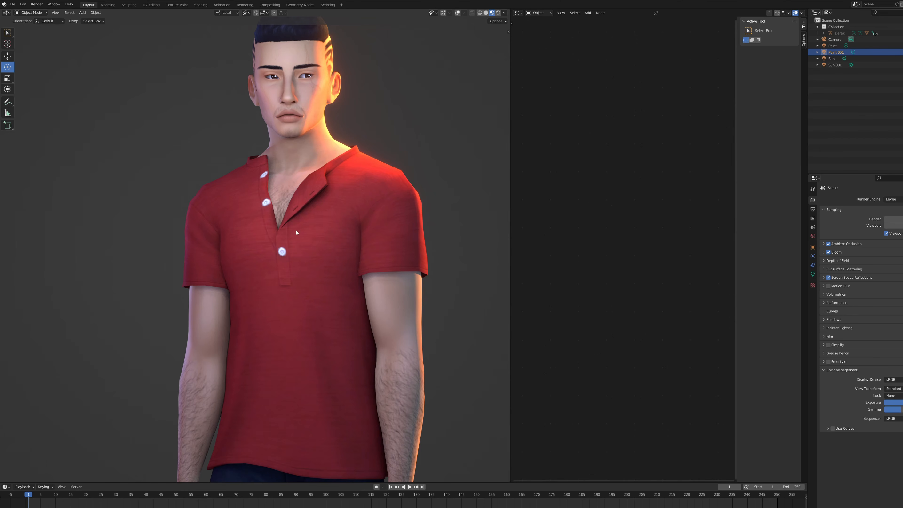
Frame the whole character and compare Rendered viewport shading with Material Preview shading
scroll(302, 245, down, 8)
shift+middle_drag(319, 329, 312, 249)
scroll(302, 267, up, 1)
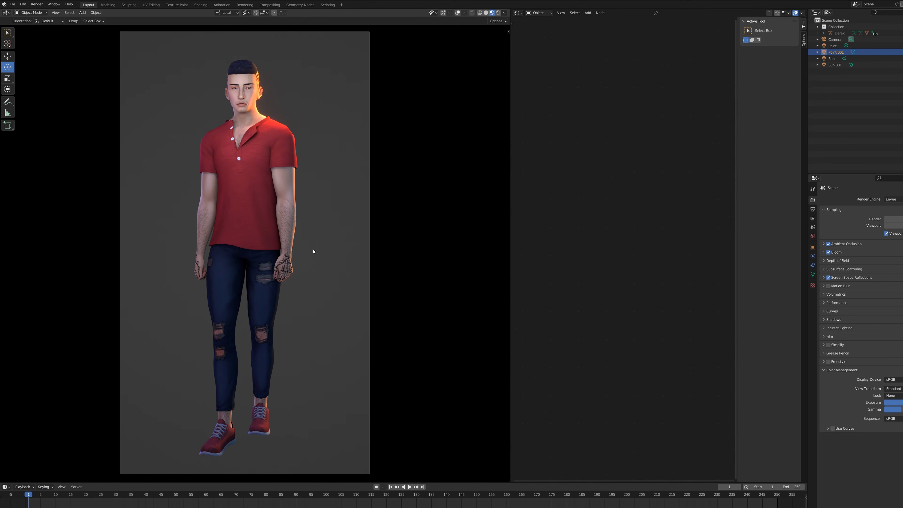
click(53, 4)
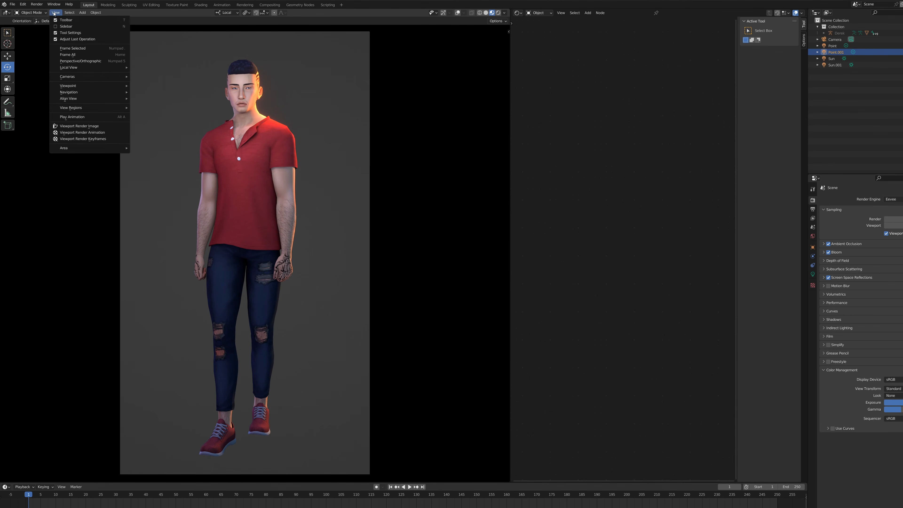
mouse_move(36, 4)
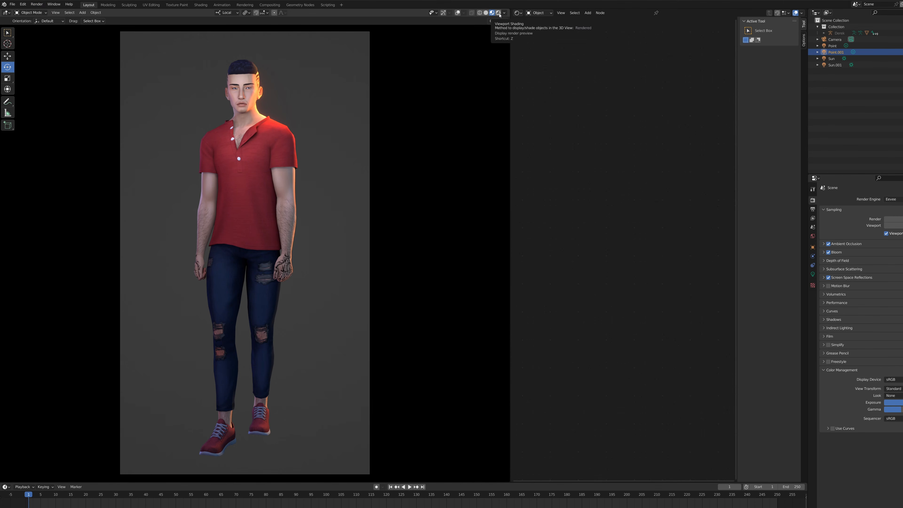
click(498, 14)
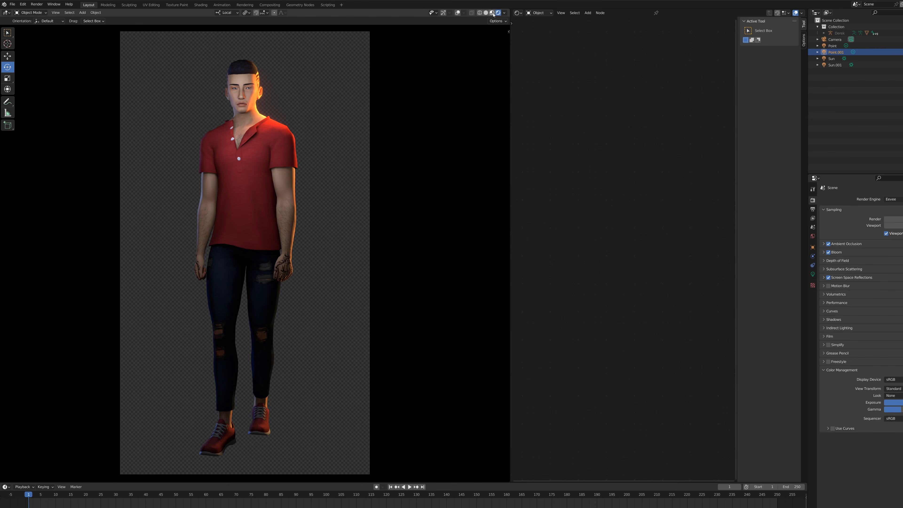
click(492, 14)
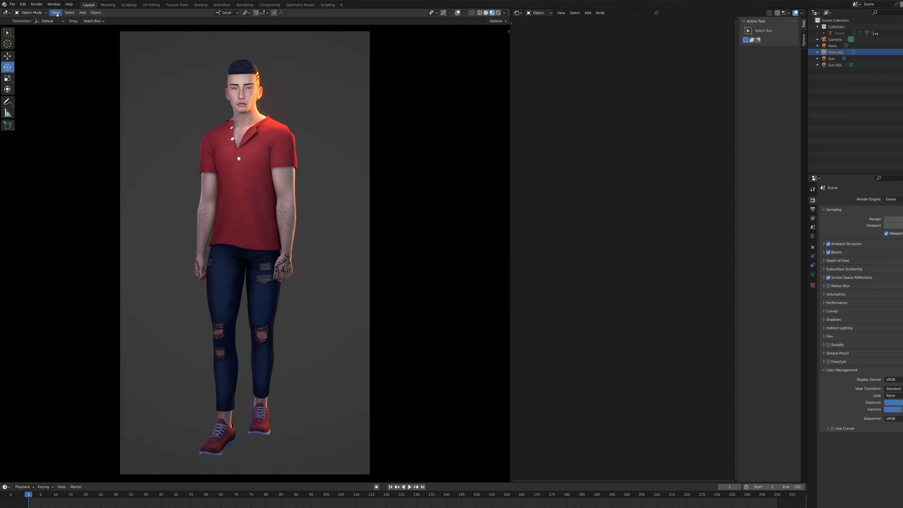
Render an image of the viewport in Material Preview shading and examine the render result up close and in full
click(56, 12)
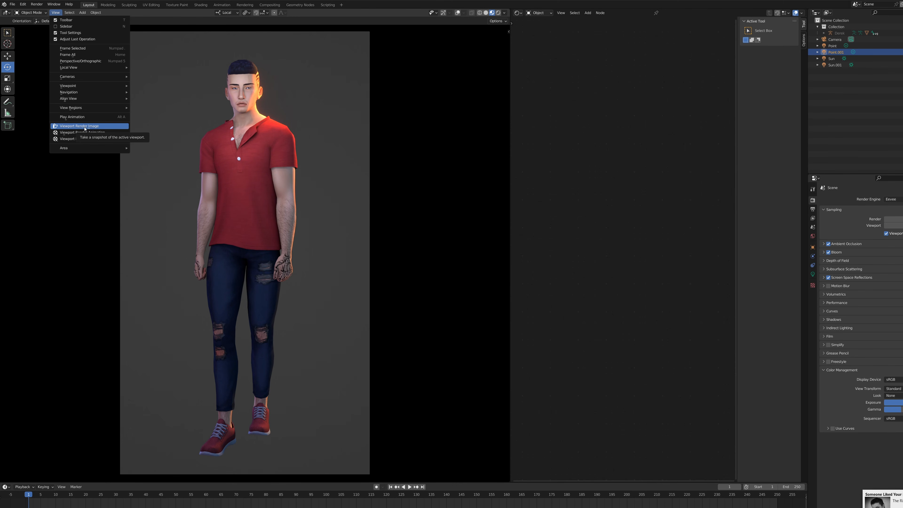
click(85, 126)
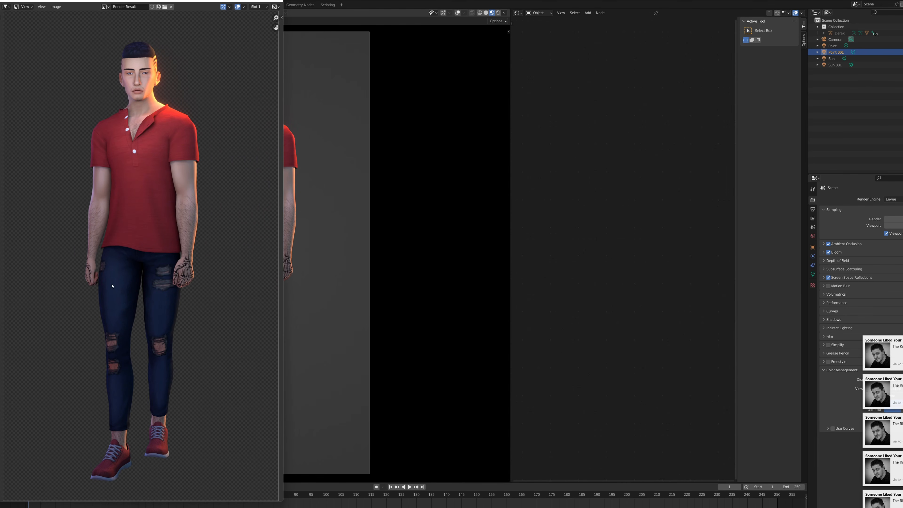
mouse_move(39, 1)
mouse_down()
mouse_move(240, 32)
mouse_move(53, 12)
mouse_move(50, 3)
mouse_up()
scroll(172, 165, up, 8)
middle_drag(202, 117, 206, 351)
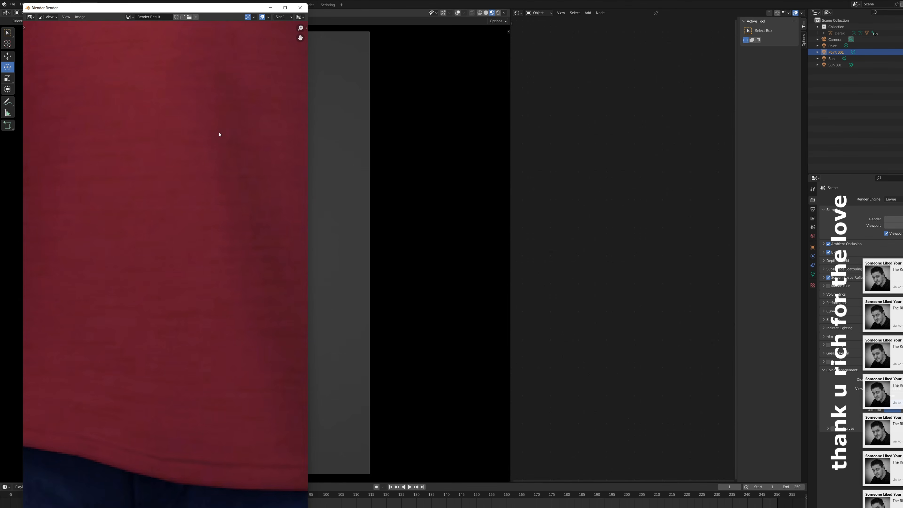
middle_drag(219, 141, 217, 444)
scroll(210, 142, down, 8)
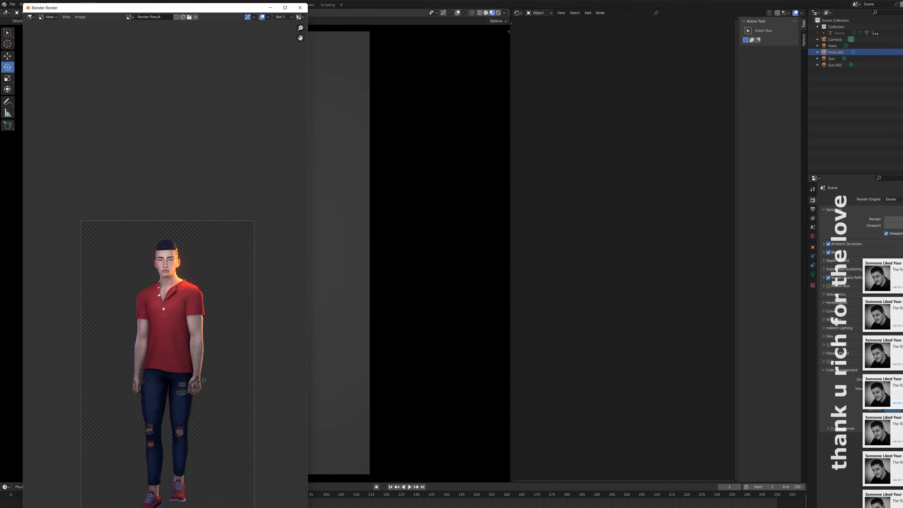
middle_drag(207, 269, 201, 288)
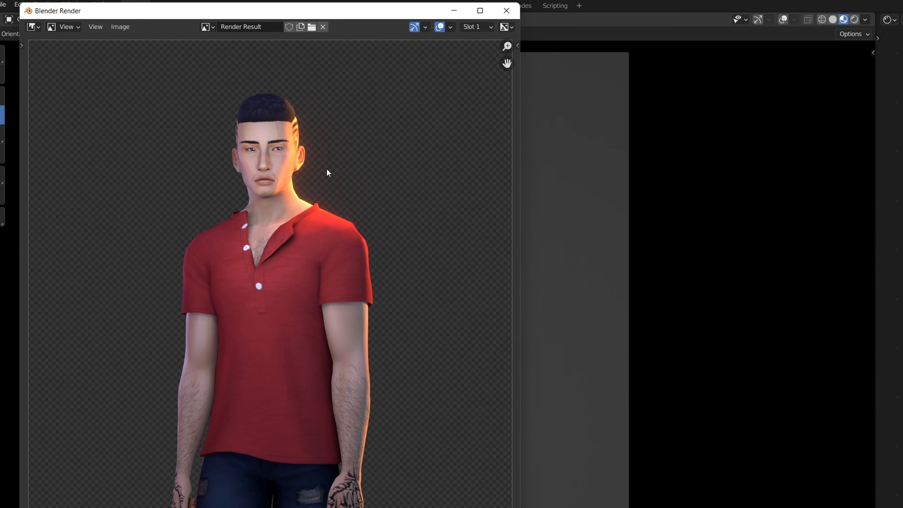
Open the Save As file browser for the render result
click(120, 26)
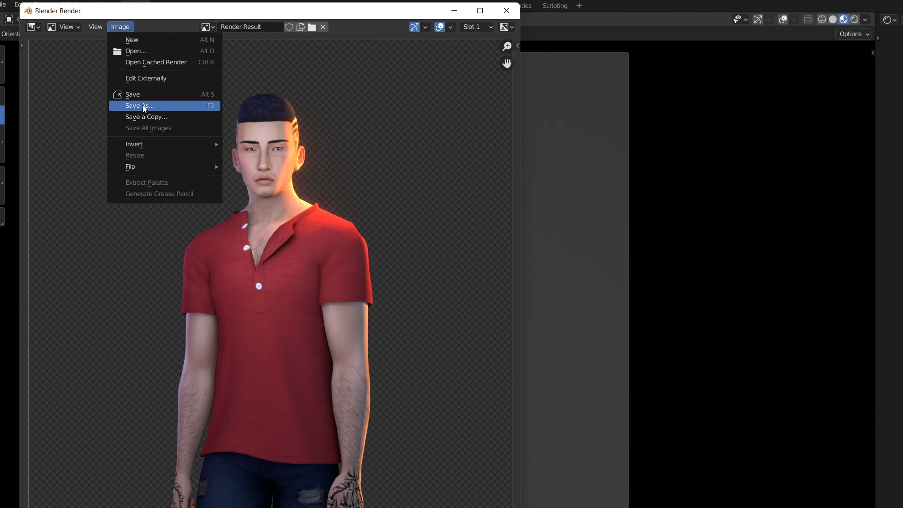
click(143, 105)
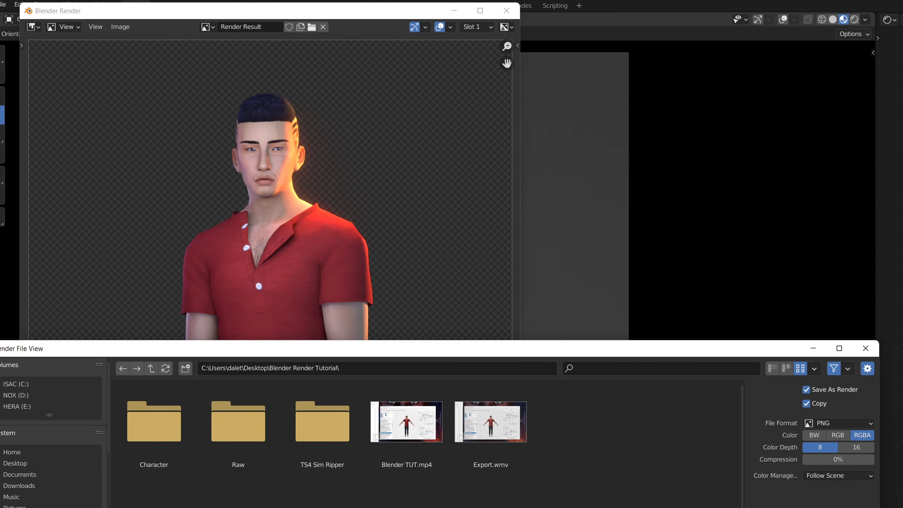